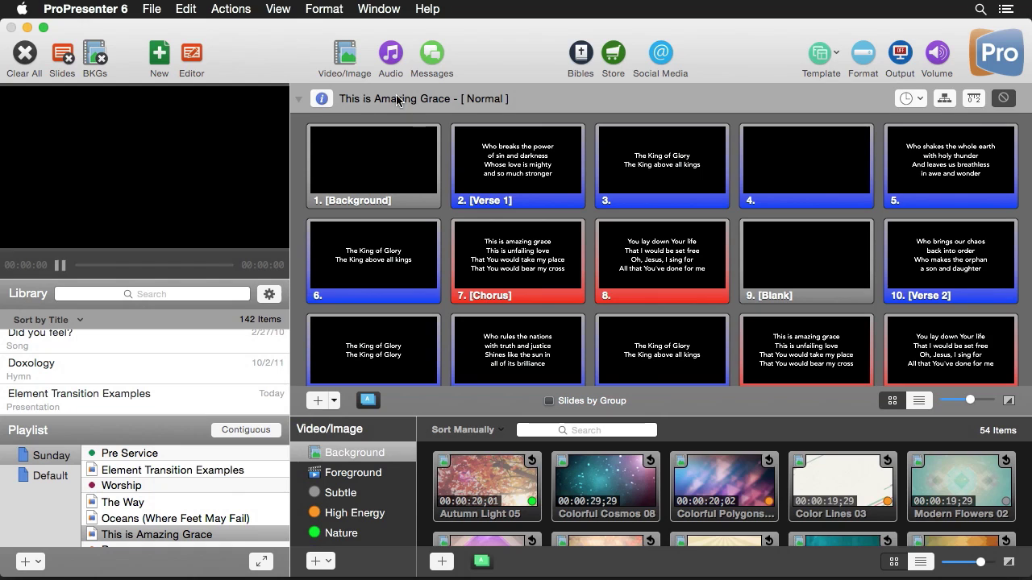
Step: Hide the media bin to see all slides, check media transition choices, then restore the bin
{"action": "left_click", "coordinate": [345, 56]}
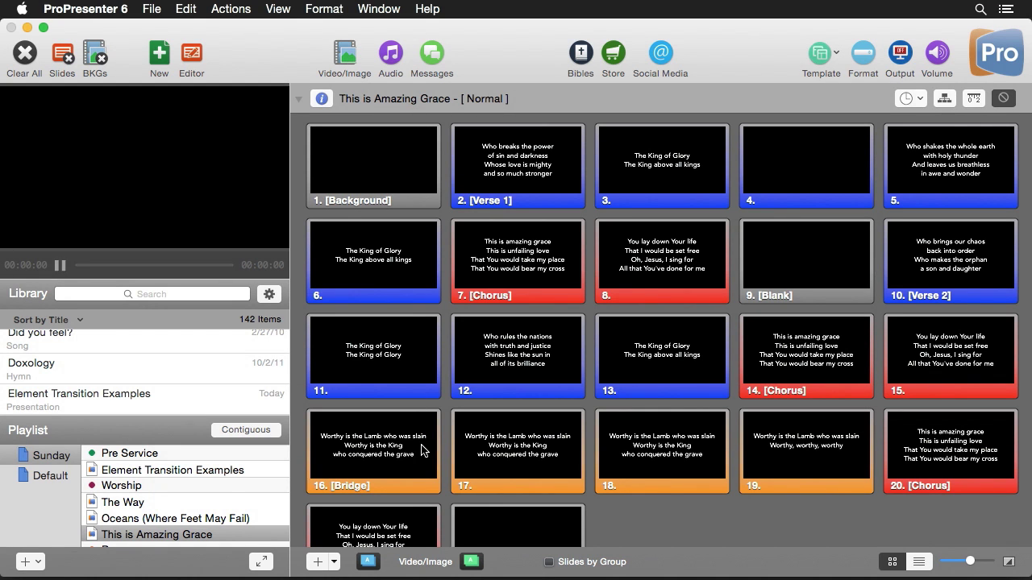
{"action": "left_click", "coordinate": [471, 561]}
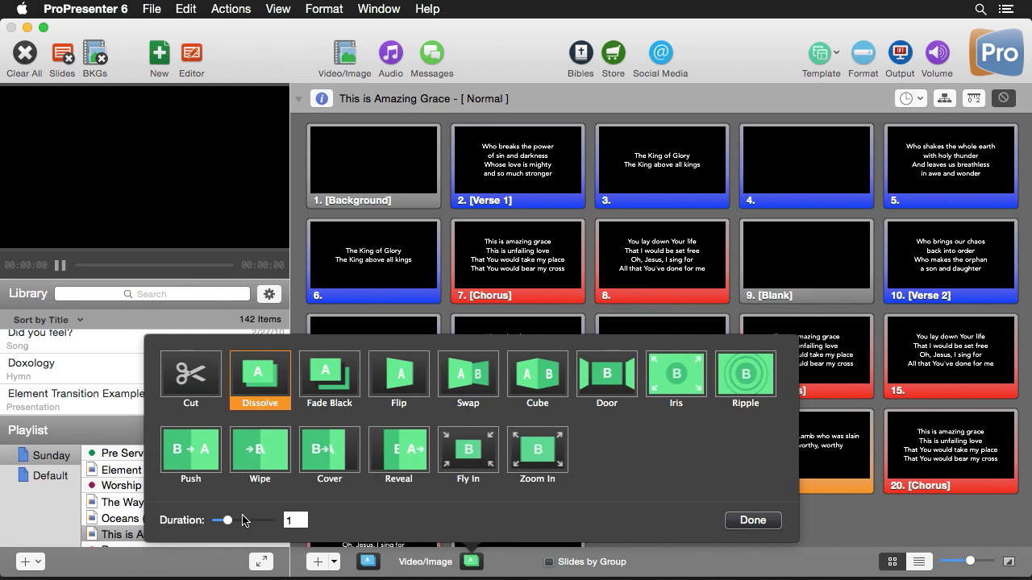
{"action": "left_click", "coordinate": [753, 521]}
{"action": "left_click", "coordinate": [348, 58]}
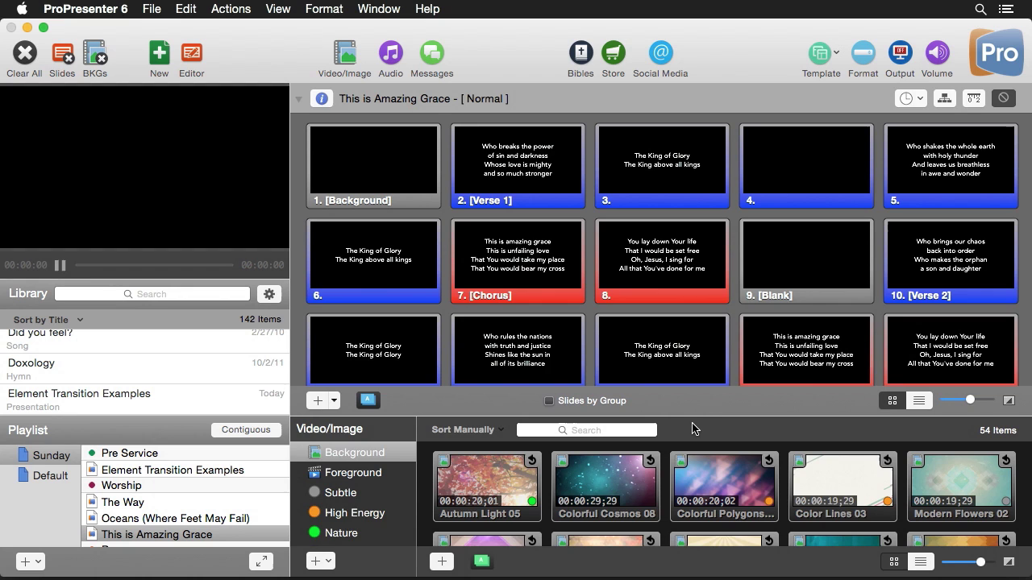
Step: Enlarge the media bin over the slides, try list view, then return to smaller grid thumbnails
{"action": "left_click_drag", "start_coordinate": [690, 418], "coordinate": [682, 248]}
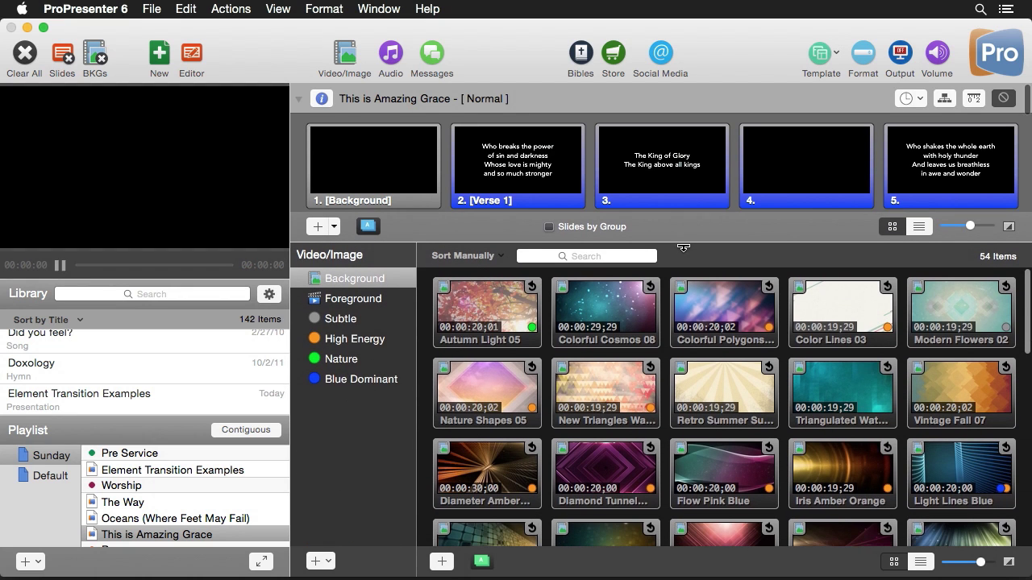
{"action": "left_click", "coordinate": [920, 562]}
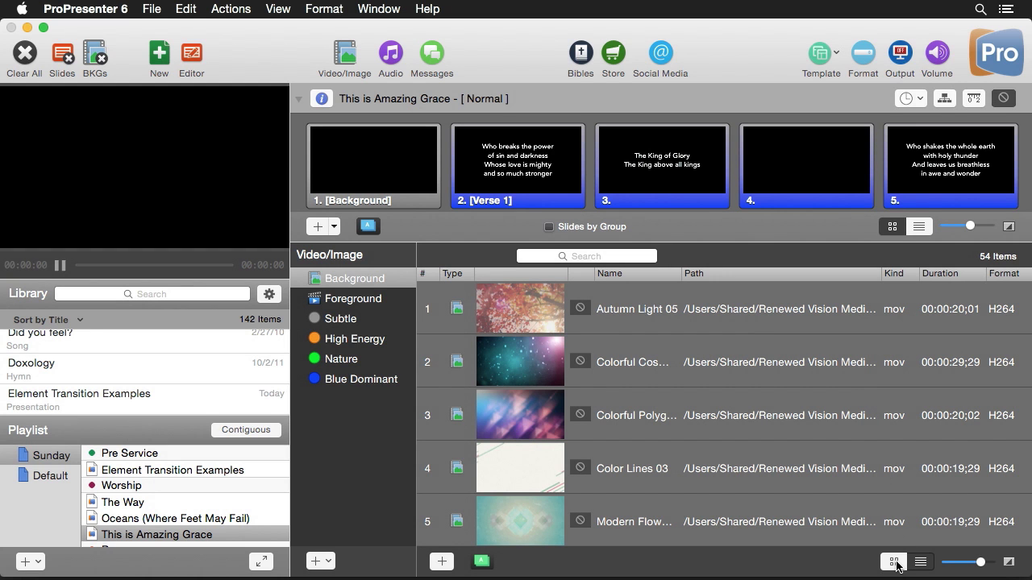
{"action": "left_click", "coordinate": [895, 562]}
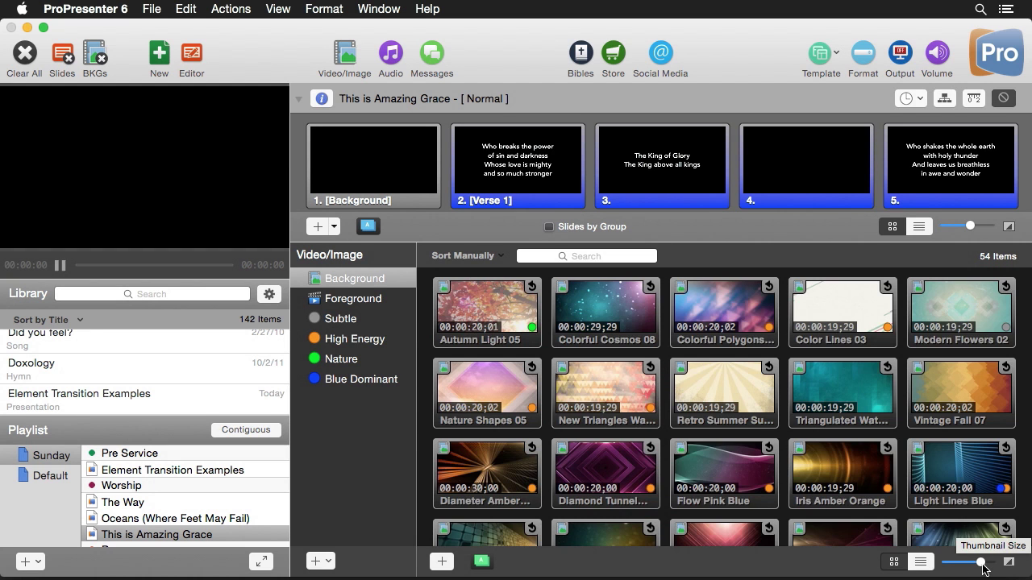
{"action": "left_click_drag", "start_coordinate": [981, 562], "coordinate": [978, 567]}
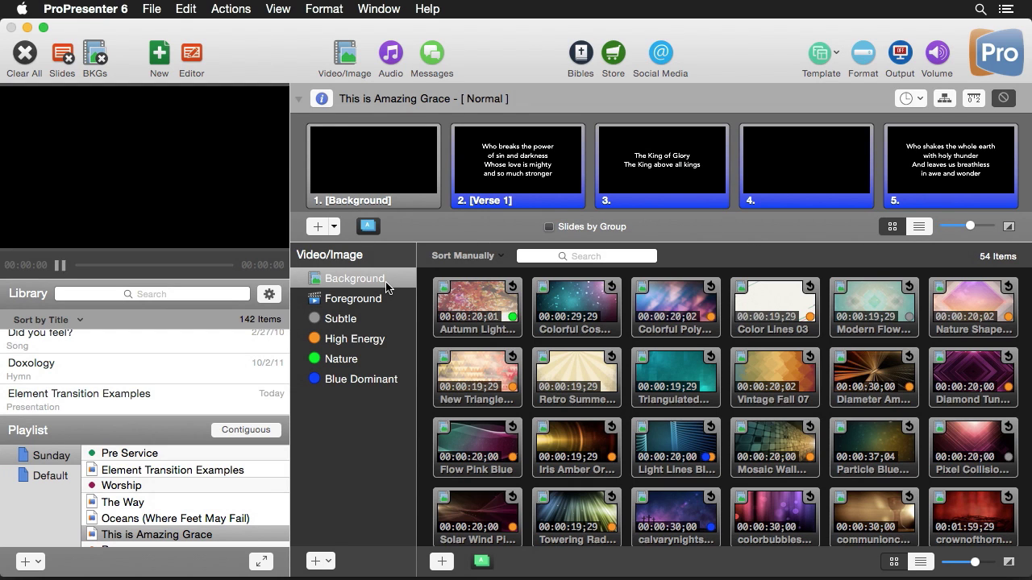
Step: Play Autumn Light 05 behind the Verse 1 lyrics, then switch to the colourful polygon background
{"action": "left_click", "coordinate": [493, 306]}
{"action": "left_click", "coordinate": [528, 155]}
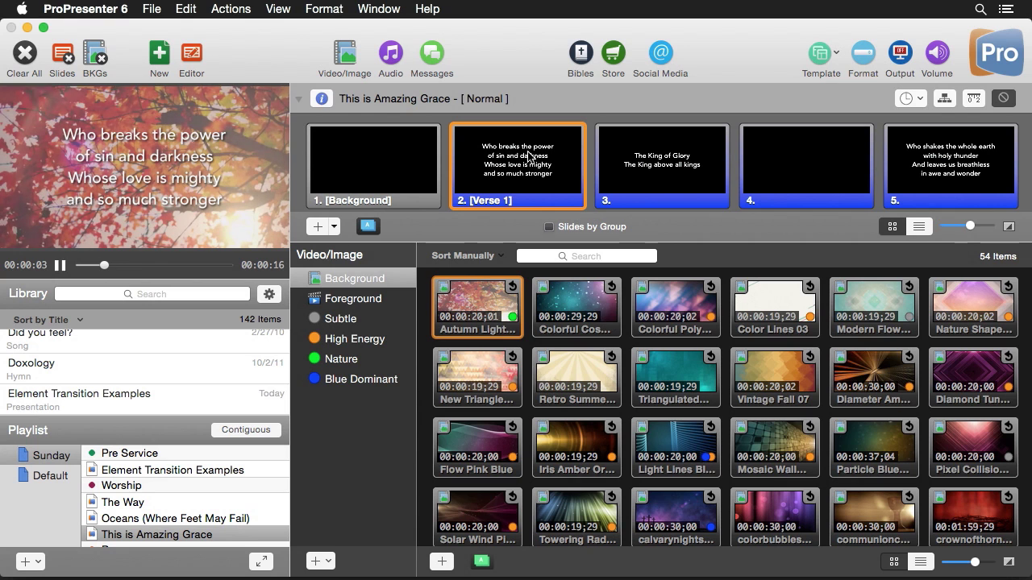
{"action": "left_click", "coordinate": [687, 307]}
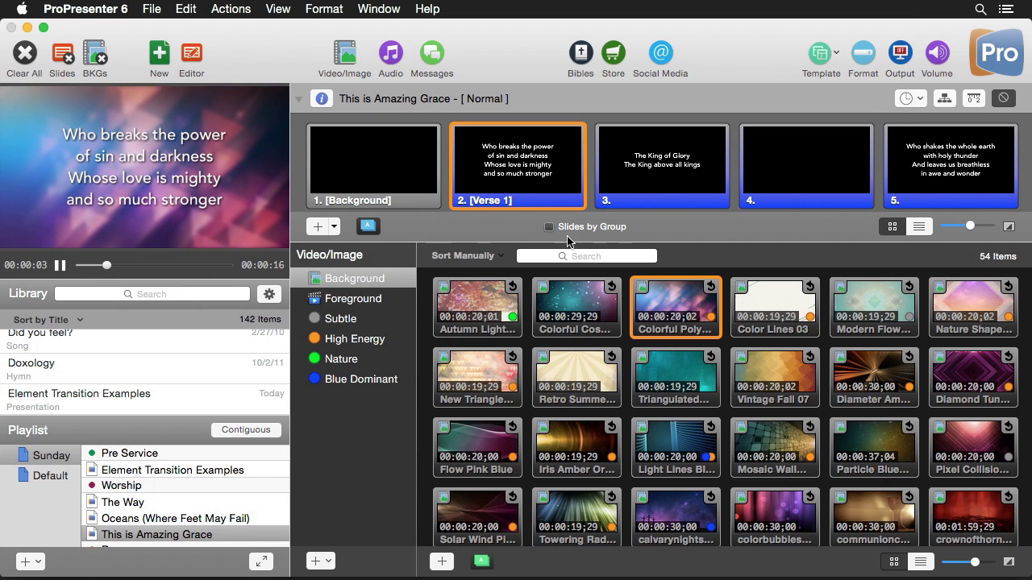
Step: Play the YHWH_720p clip from the Foreground bin, then clear all output
{"action": "left_click", "coordinate": [373, 301]}
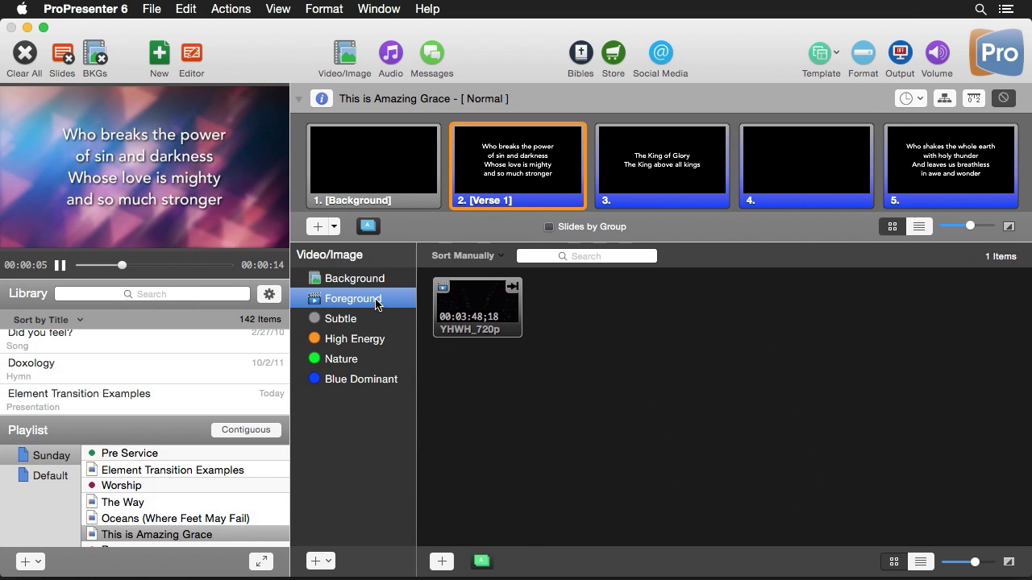
{"action": "left_click", "coordinate": [475, 309]}
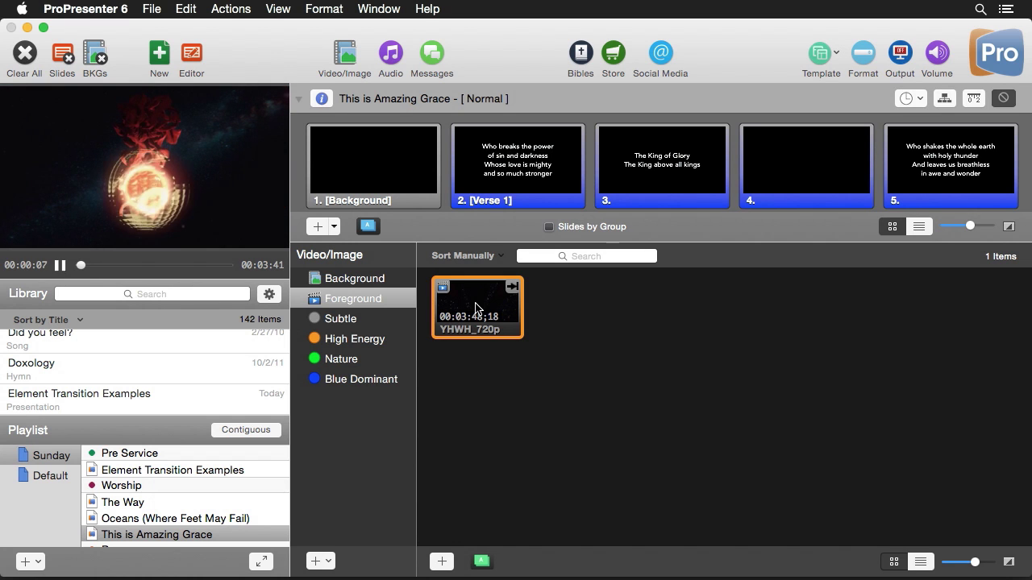
{"action": "left_click", "coordinate": [33, 56]}
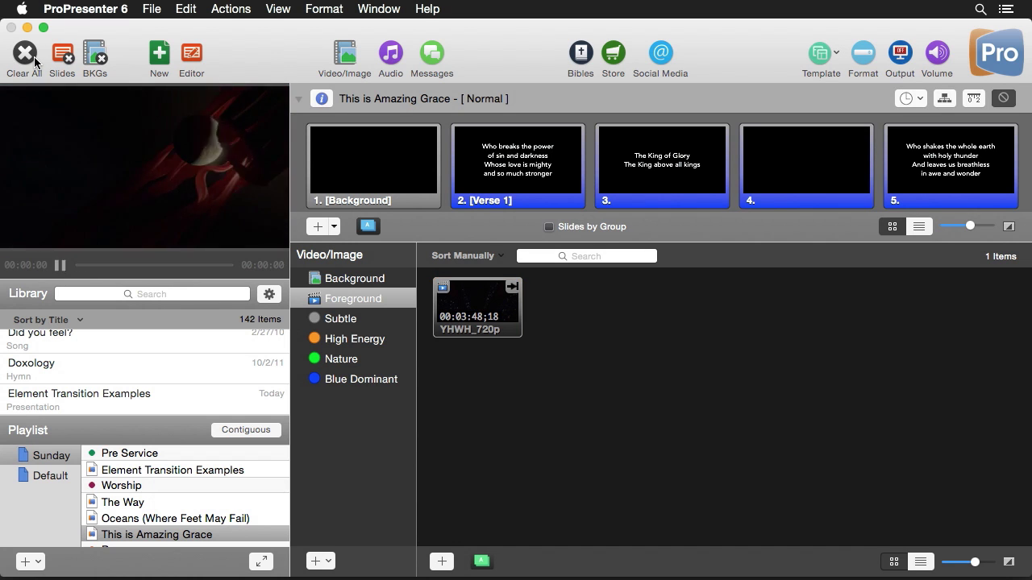
Step: Filter the clips by the Subtle, High Energy, Nature and Blue Dominant tags, then return to Background
{"action": "left_click", "coordinate": [366, 282]}
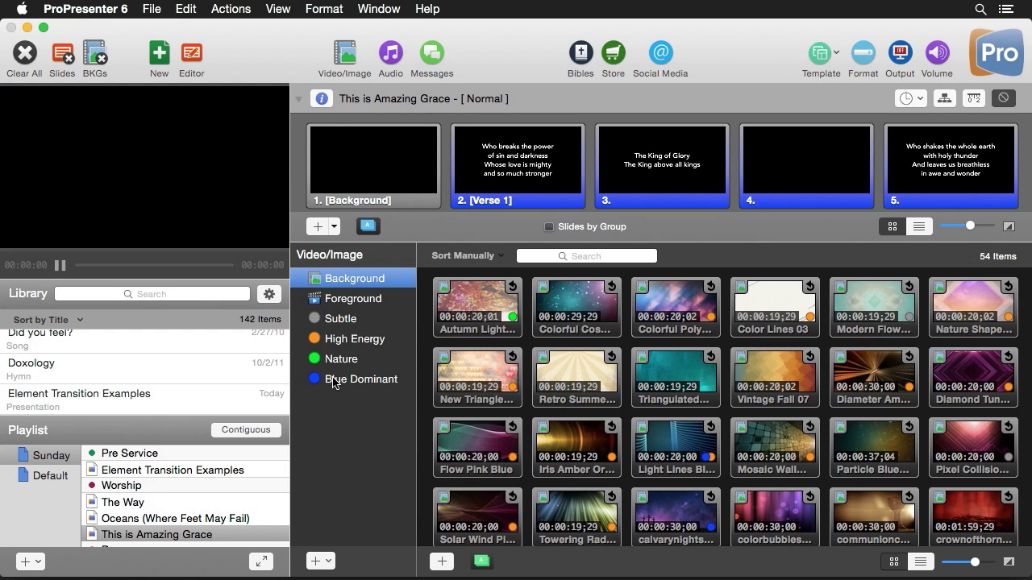
{"action": "left_click", "coordinate": [350, 322]}
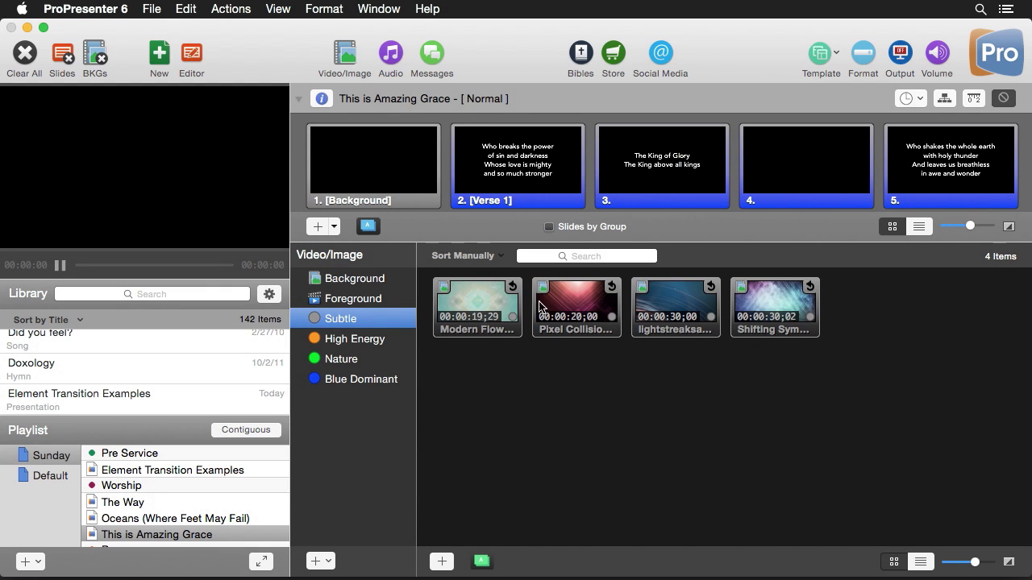
{"action": "left_click", "coordinate": [367, 340]}
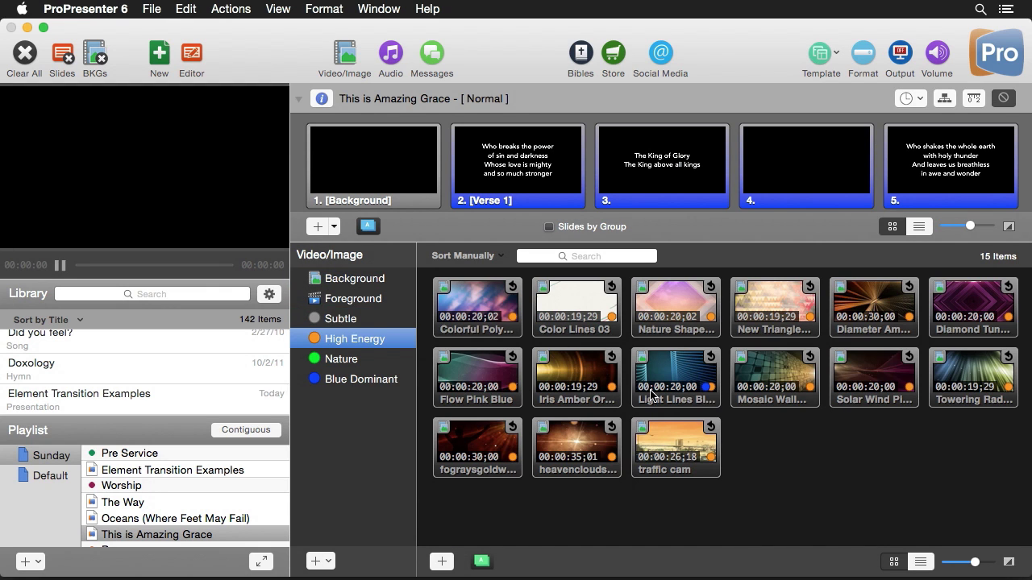
{"action": "left_click", "coordinate": [348, 366]}
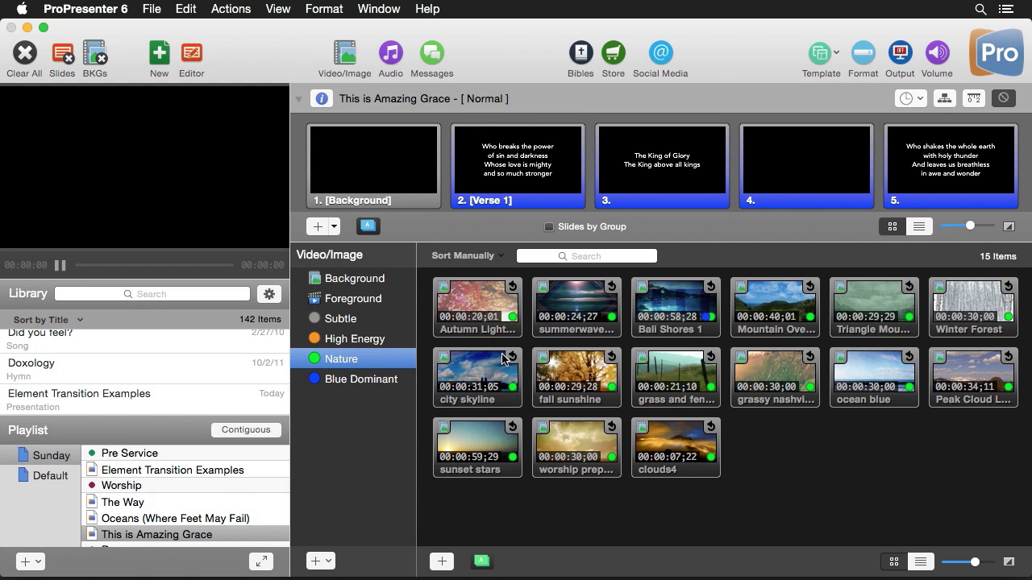
{"action": "left_click", "coordinate": [373, 384]}
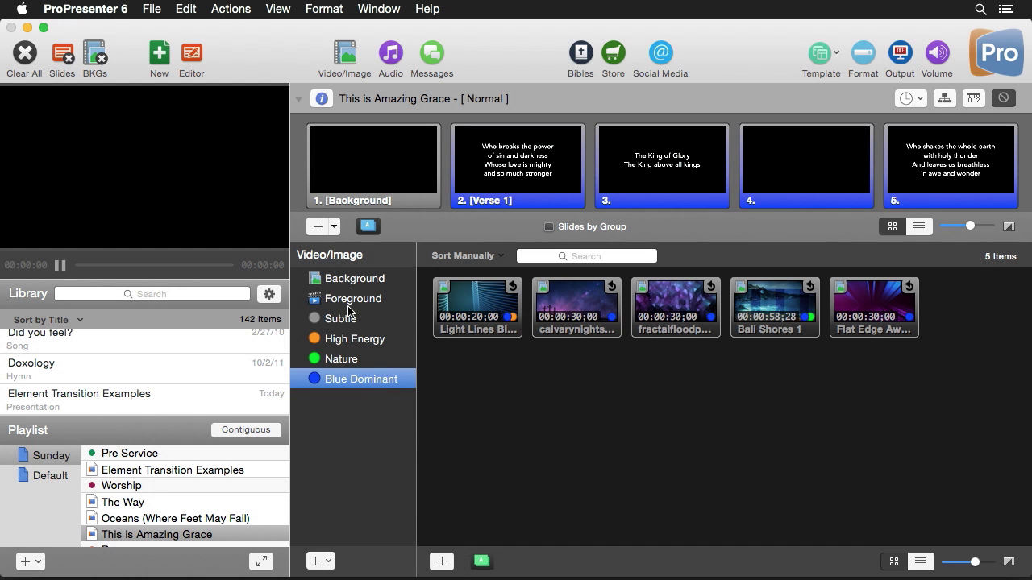
{"action": "left_click", "coordinate": [363, 282]}
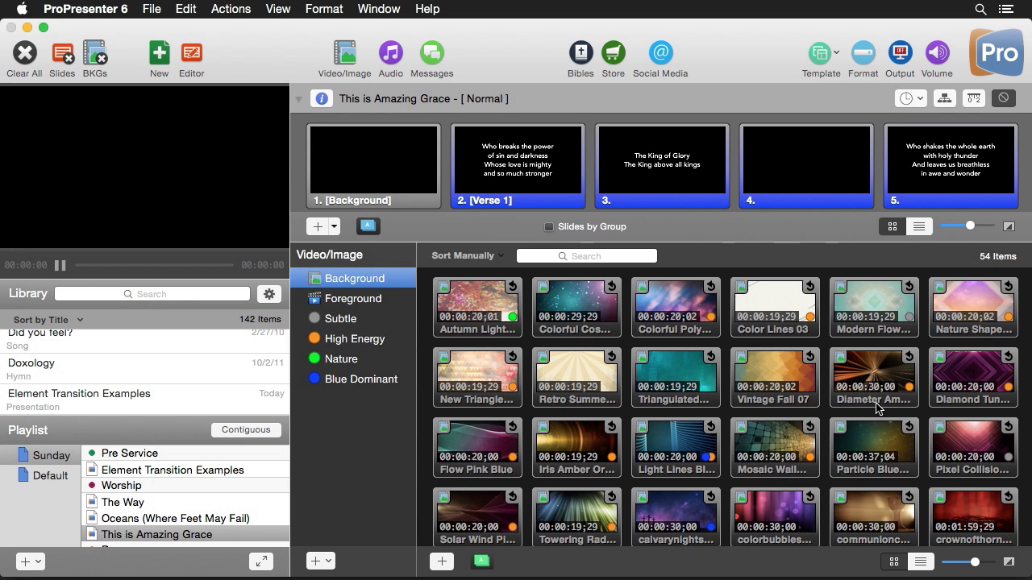
Step: Create a new custom tag named Geometric on the Diamond Tunnel clip
{"action": "right_click", "coordinate": [974, 375]}
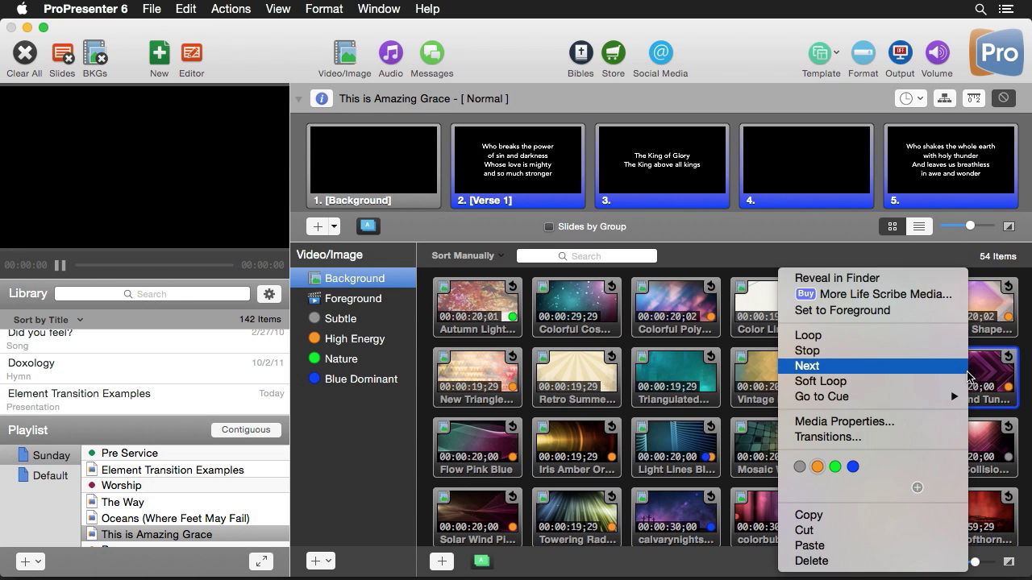
{"action": "left_click", "coordinate": [917, 486]}
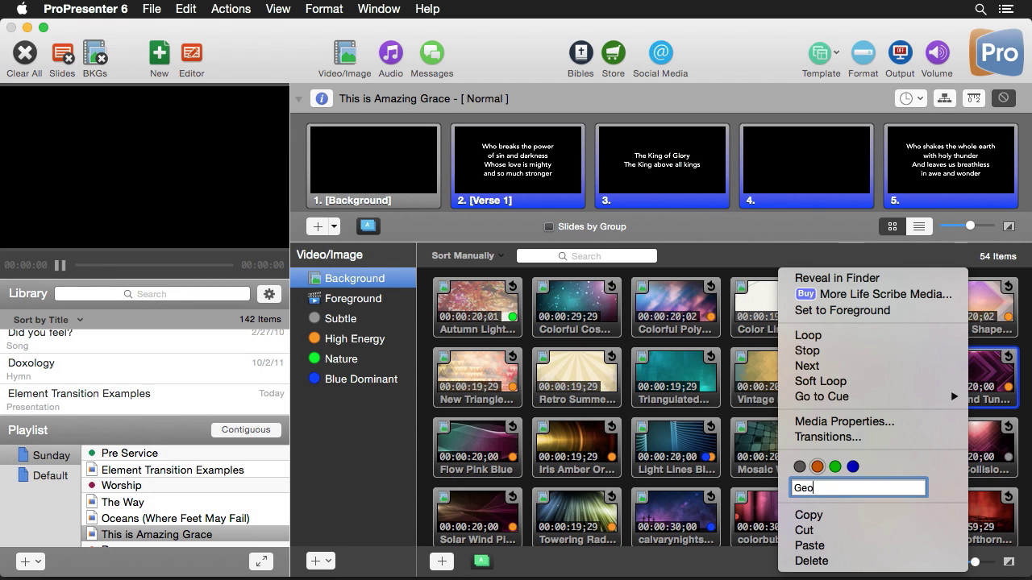
{"action": "type", "text": "Geometric"}
{"action": "key", "text": "Return"}
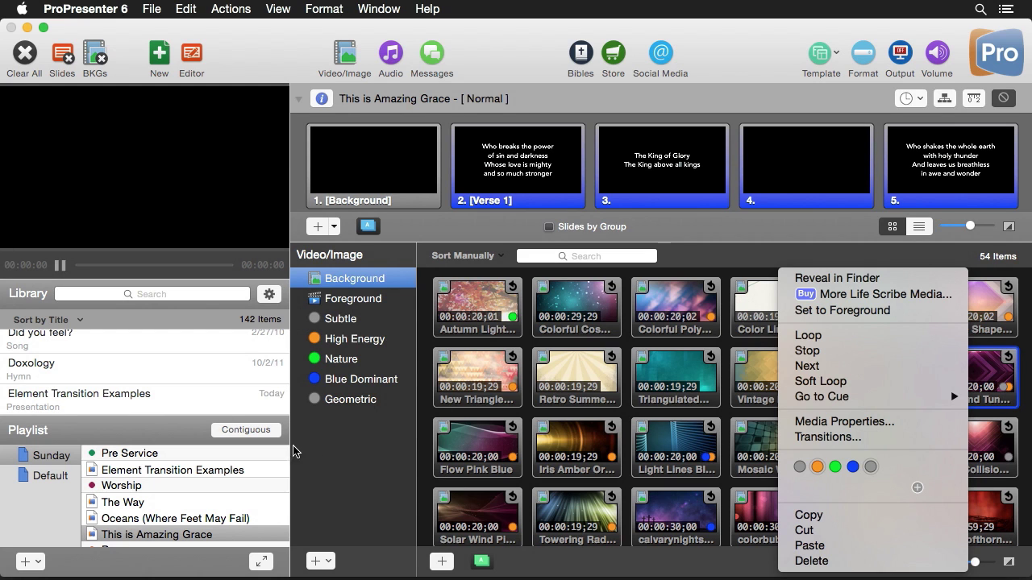
{"action": "left_click", "coordinate": [326, 450]}
Step: Change the Geometric tag's colour to teal
{"action": "right_click", "coordinate": [344, 406]}
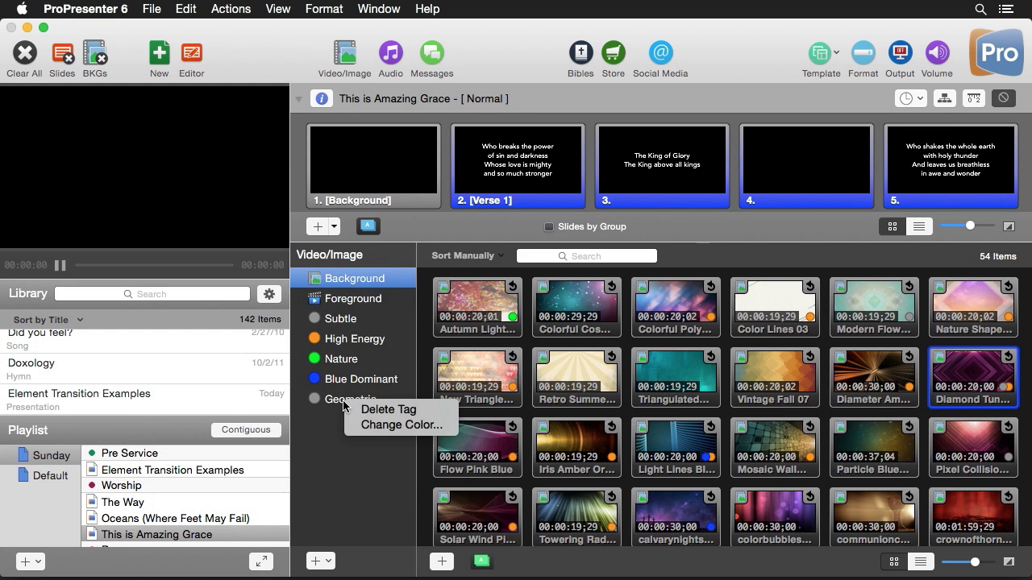
{"action": "left_click", "coordinate": [401, 425]}
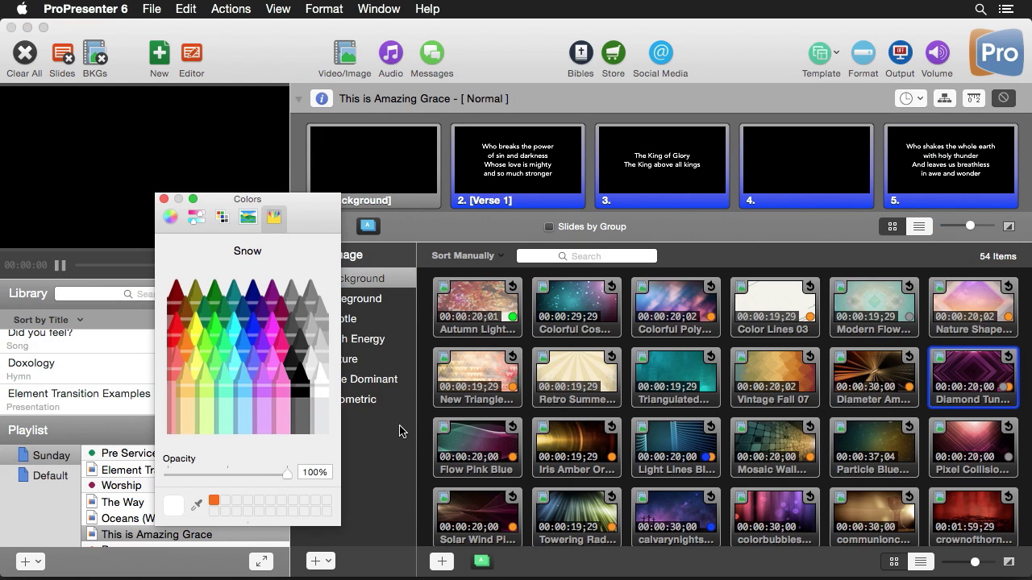
{"action": "left_click", "coordinate": [239, 296]}
{"action": "left_click", "coordinate": [164, 198]}
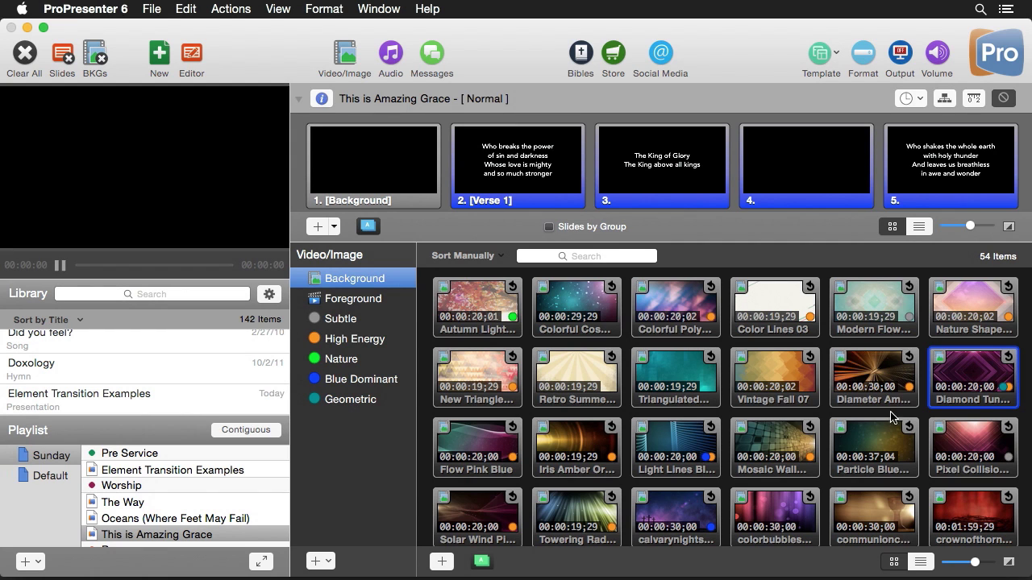
Step: Tag Nature Shapes 05, the pink spotlight, Modern Flowers 02 and polygon clips Geometric, then filter by Geometric
{"action": "right_click", "coordinate": [951, 303]}
{"action": "left_click", "coordinate": [828, 466]}
{"action": "left_click", "coordinate": [1026, 363]}
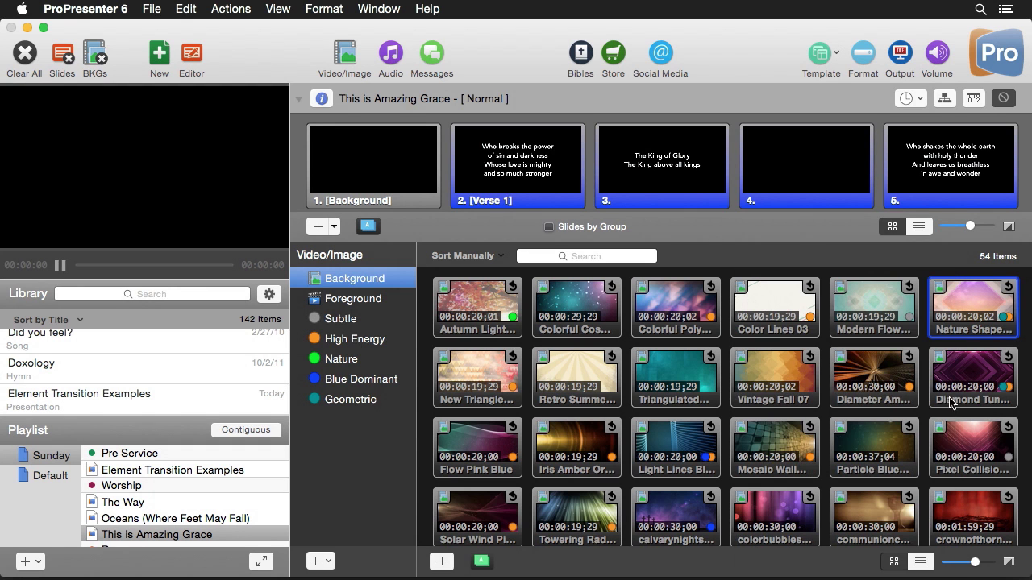
{"action": "right_click", "coordinate": [956, 445]}
{"action": "left_click", "coordinate": [860, 467]}
{"action": "left_click", "coordinate": [1025, 415]}
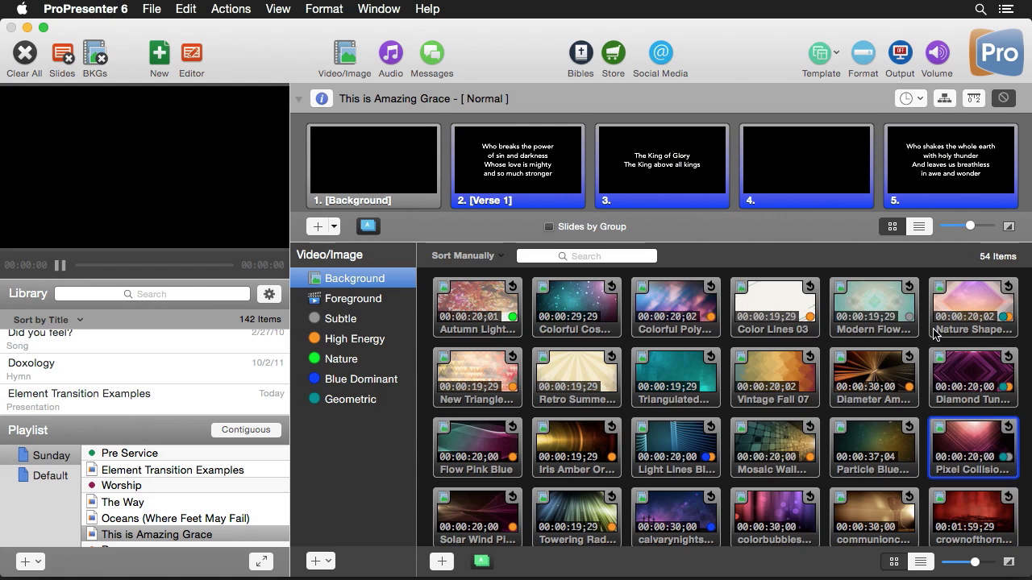
{"action": "right_click", "coordinate": [871, 299]}
{"action": "left_click", "coordinate": [748, 467]}
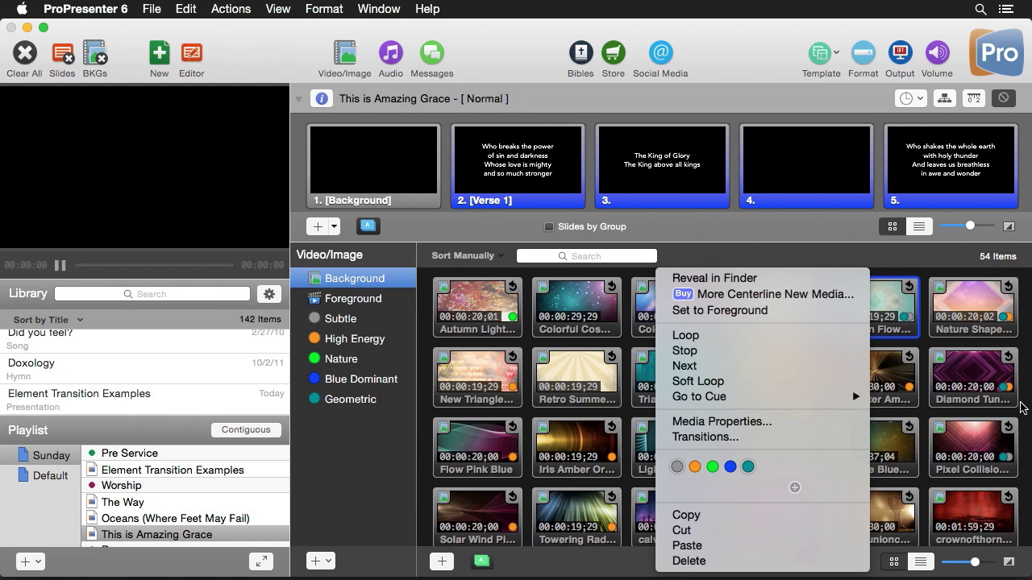
{"action": "left_click", "coordinate": [1024, 407]}
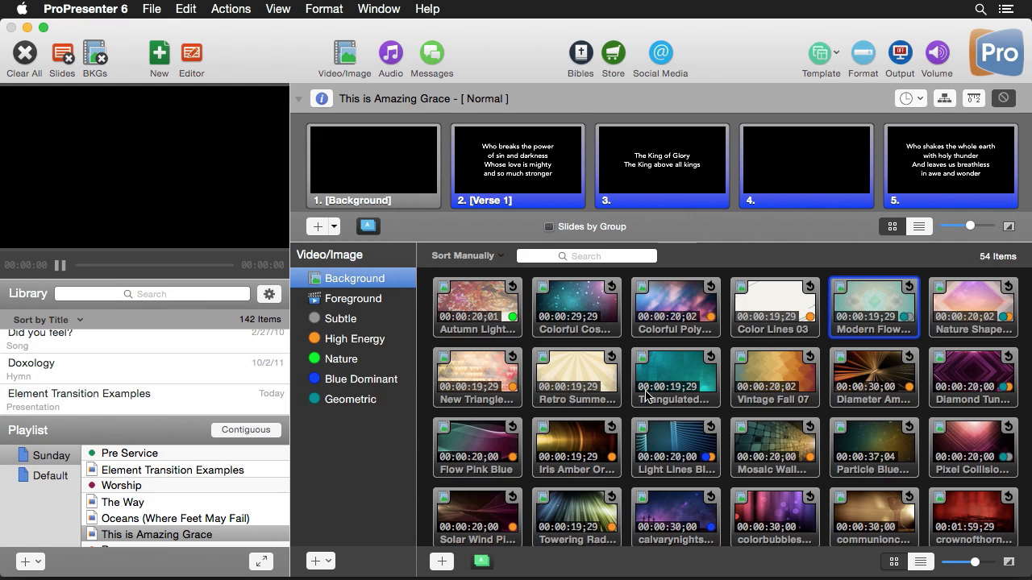
{"action": "right_click", "coordinate": [687, 298]}
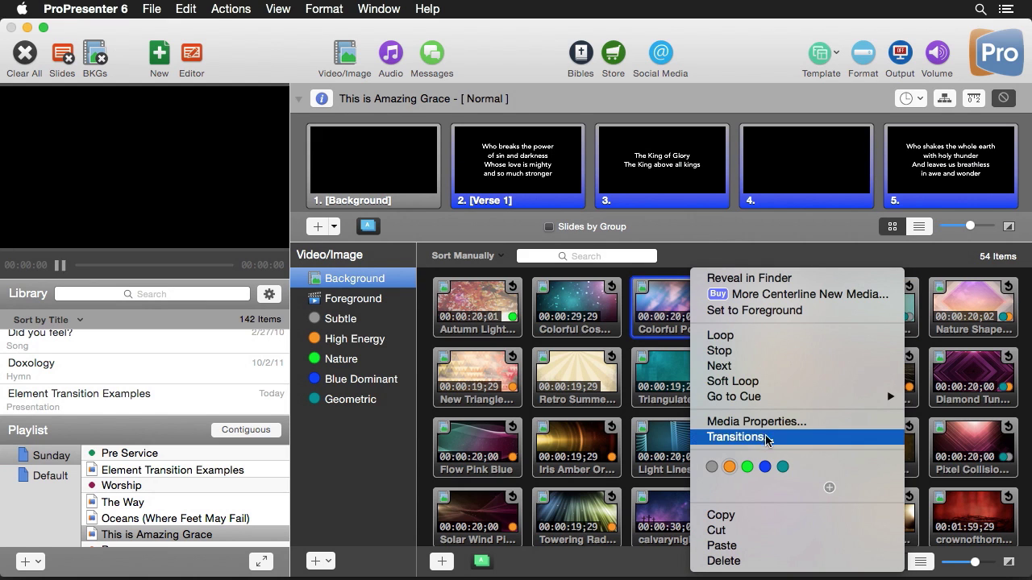
{"action": "left_click", "coordinate": [783, 467]}
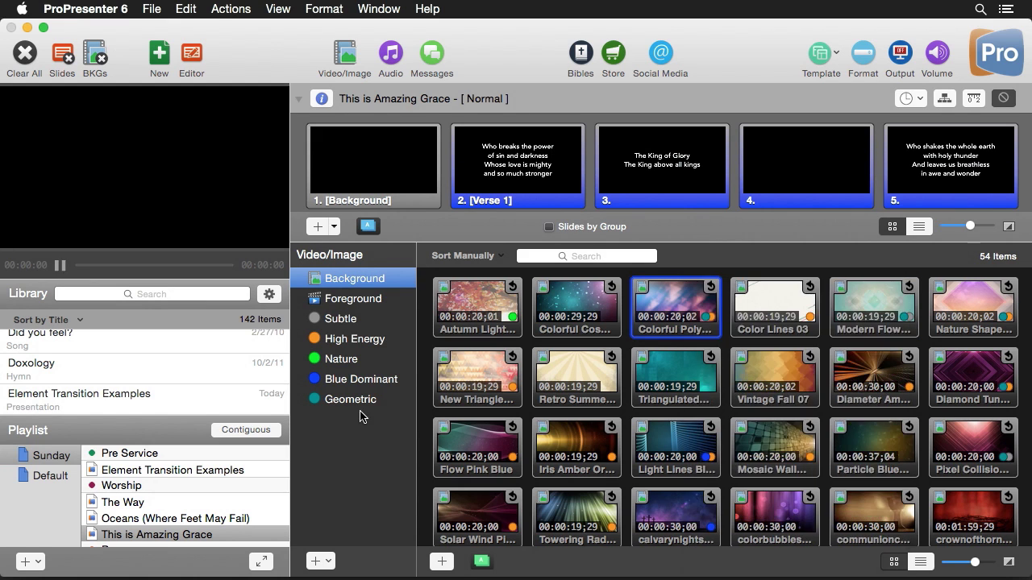
{"action": "left_click", "coordinate": [361, 403]}
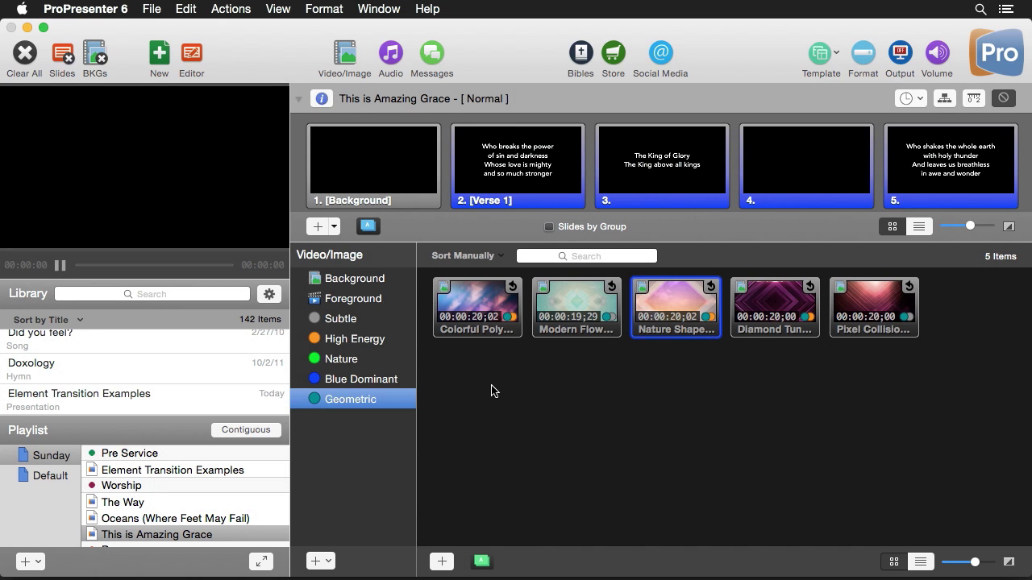
Step: Create a new media playlist named Event
{"action": "left_click", "coordinate": [319, 563]}
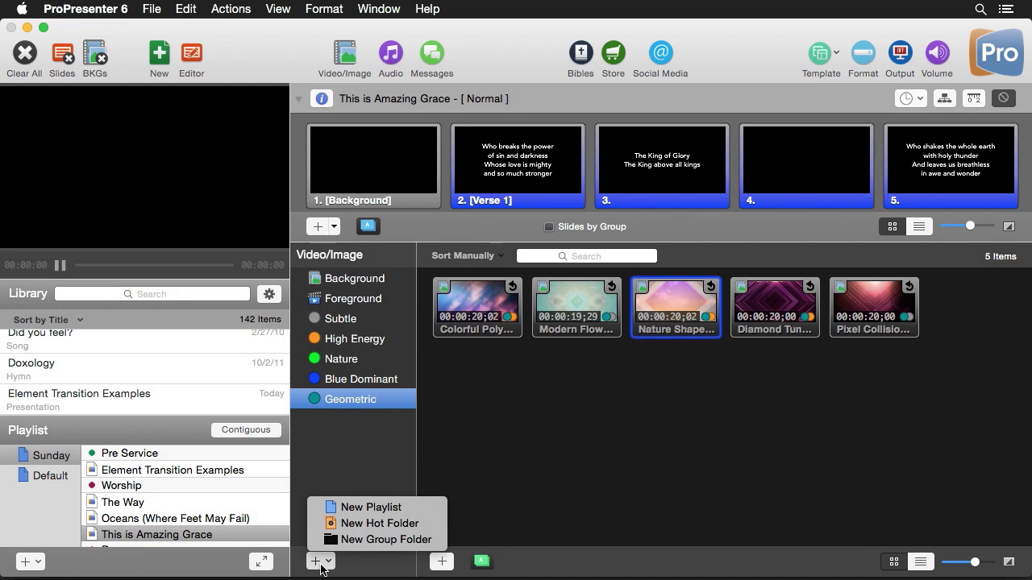
{"action": "left_click", "coordinate": [363, 509]}
{"action": "type", "text": "Eve"}
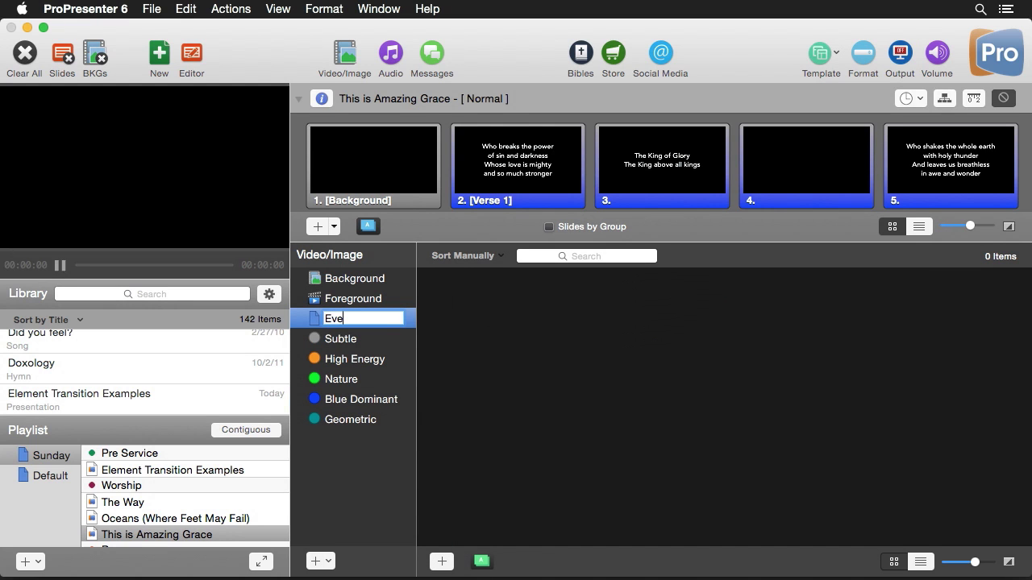
{"action": "type", "text": "nt"}
{"action": "key", "text": "Return"}
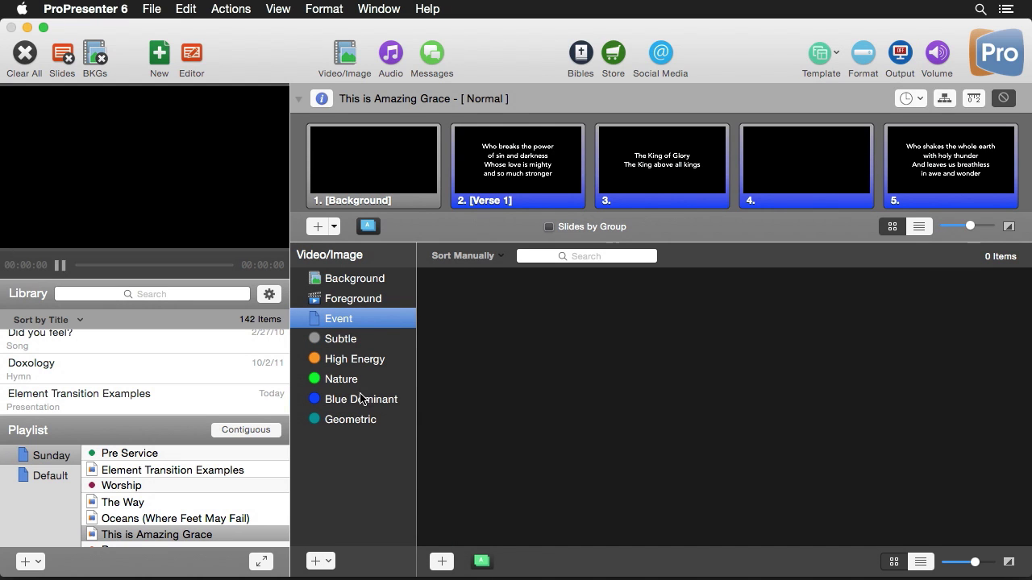
Step: Add a Background clip and the YHWH_720p Foreground clip to the Event playlist
{"action": "left_click", "coordinate": [367, 281]}
{"action": "left_click_drag", "start_coordinate": [475, 371], "coordinate": [355, 321]}
{"action": "left_click", "coordinate": [362, 303]}
{"action": "left_click_drag", "start_coordinate": [477, 304], "coordinate": [341, 320]}
{"action": "left_click", "coordinate": [353, 320]}
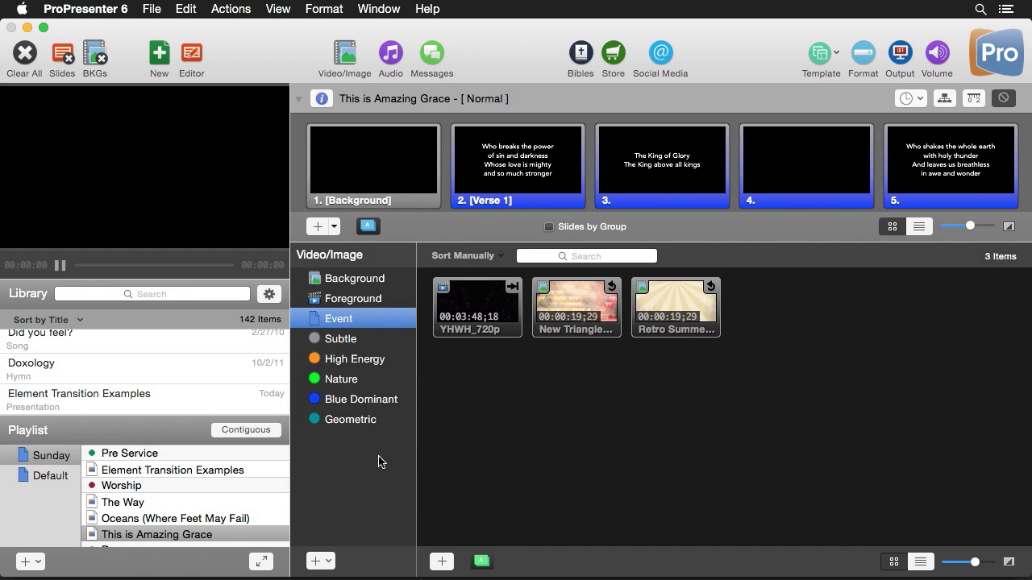
Step: Create a New Group folder and move the Event playlist inside it
{"action": "left_click", "coordinate": [321, 562]}
{"action": "left_click", "coordinate": [375, 540]}
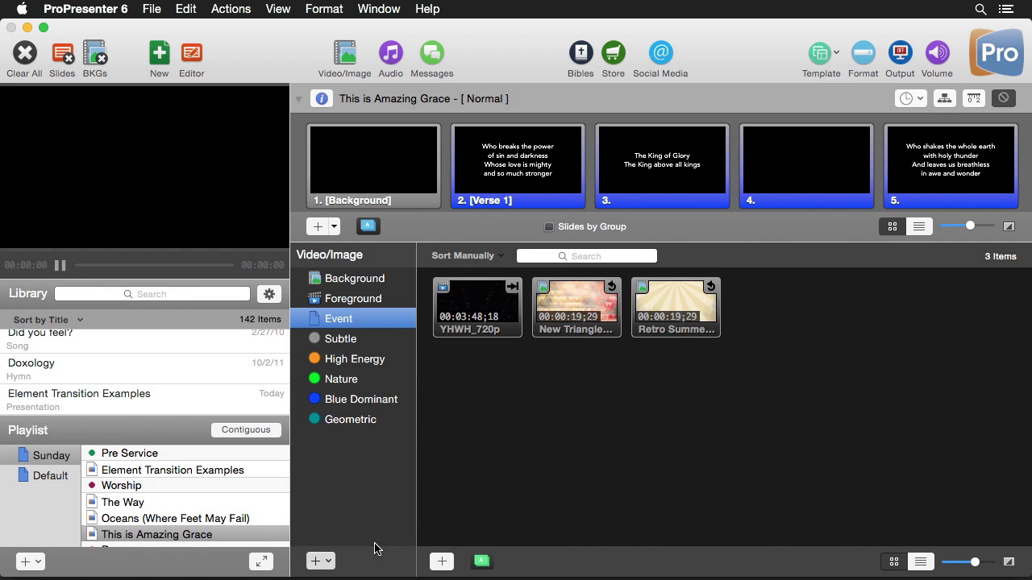
{"action": "left_click_drag", "start_coordinate": [340, 322], "coordinate": [342, 339]}
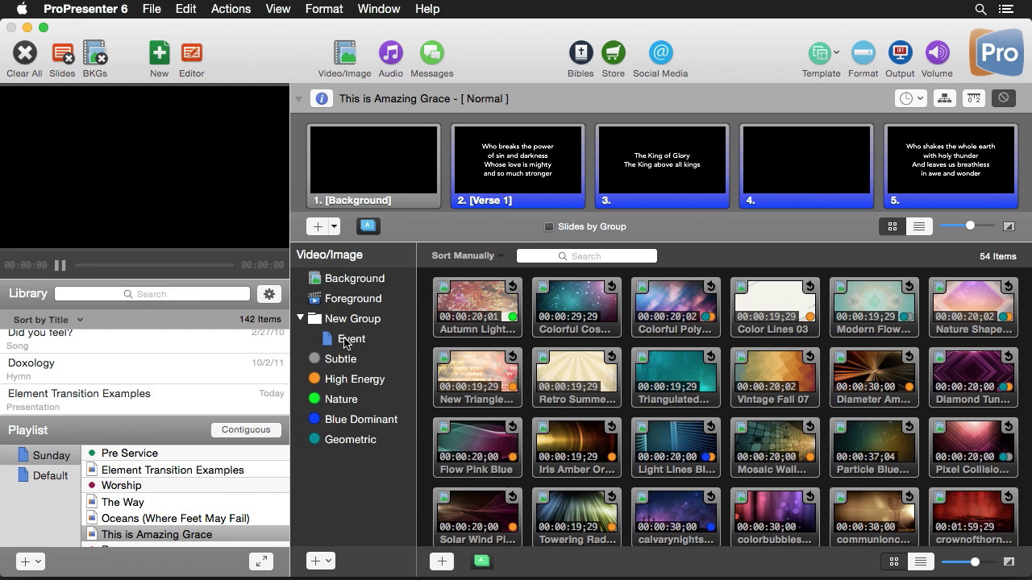
{"action": "left_click", "coordinate": [319, 562]}
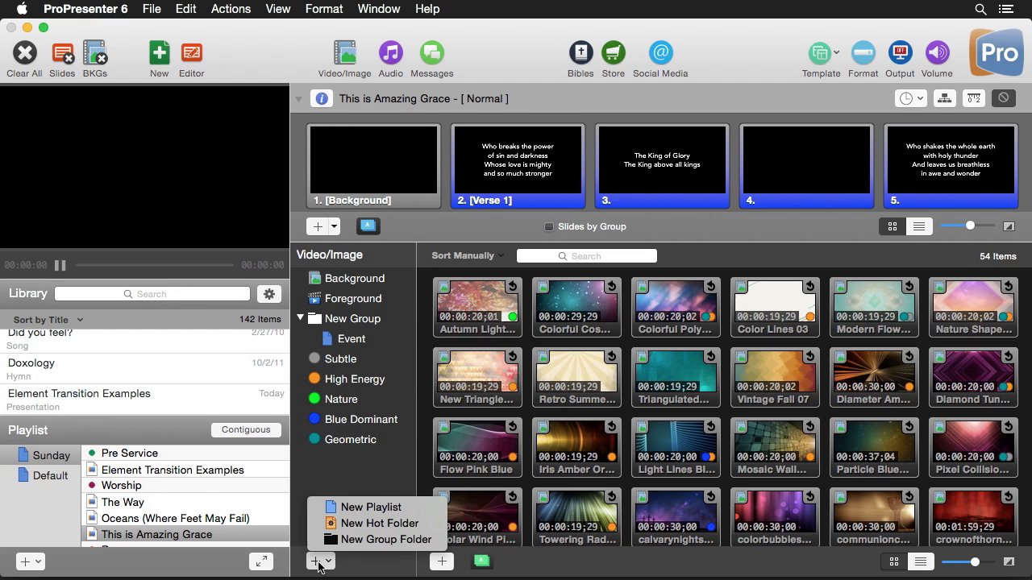
Step: Add a hot folder linked to the Brad's Media directory
{"action": "left_click", "coordinate": [364, 526]}
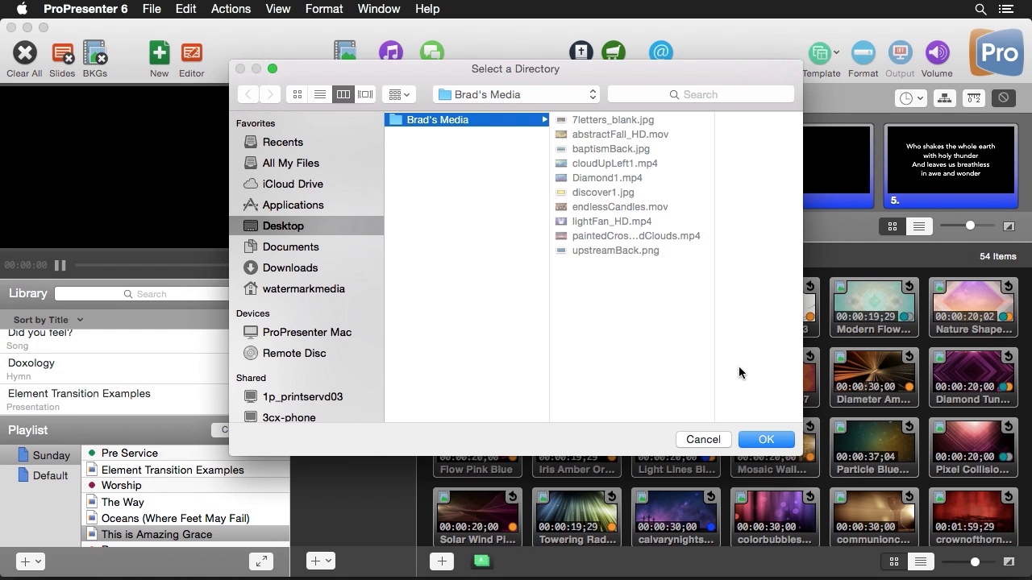
{"action": "left_click", "coordinate": [764, 442]}
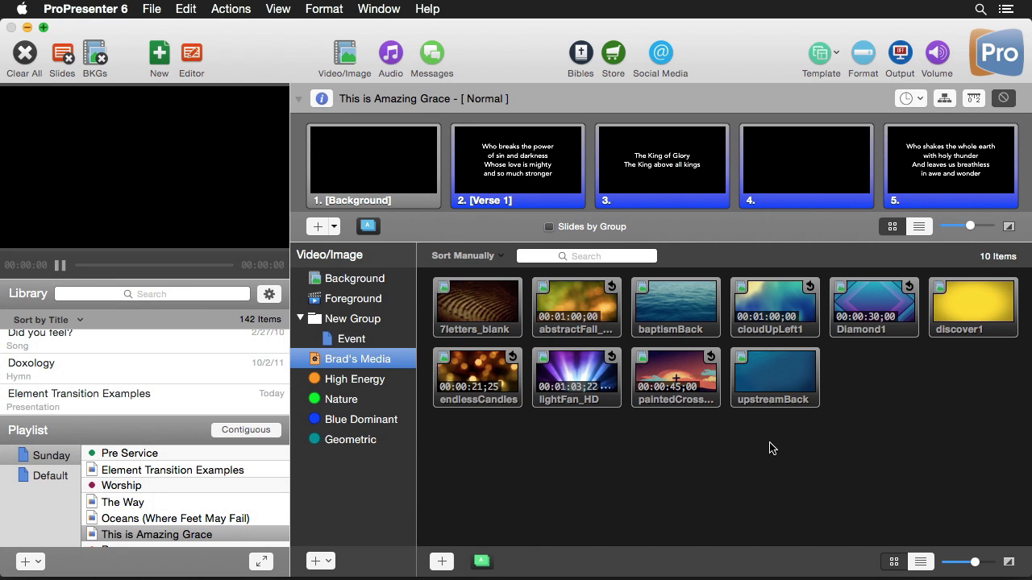
{"action": "left_click_drag", "start_coordinate": [759, 37], "coordinate": [678, 24]}
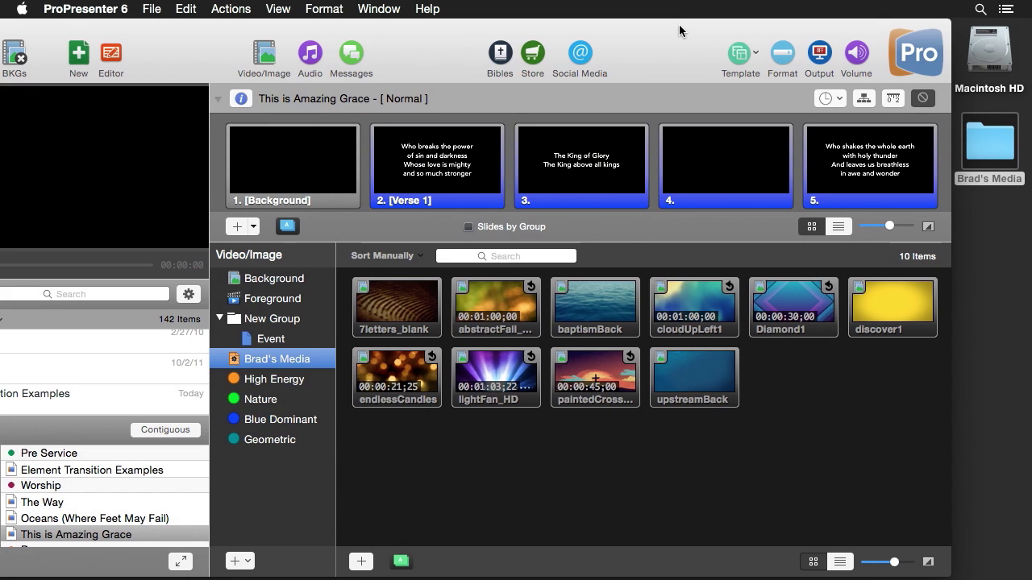
{"action": "double_click", "coordinate": [997, 158]}
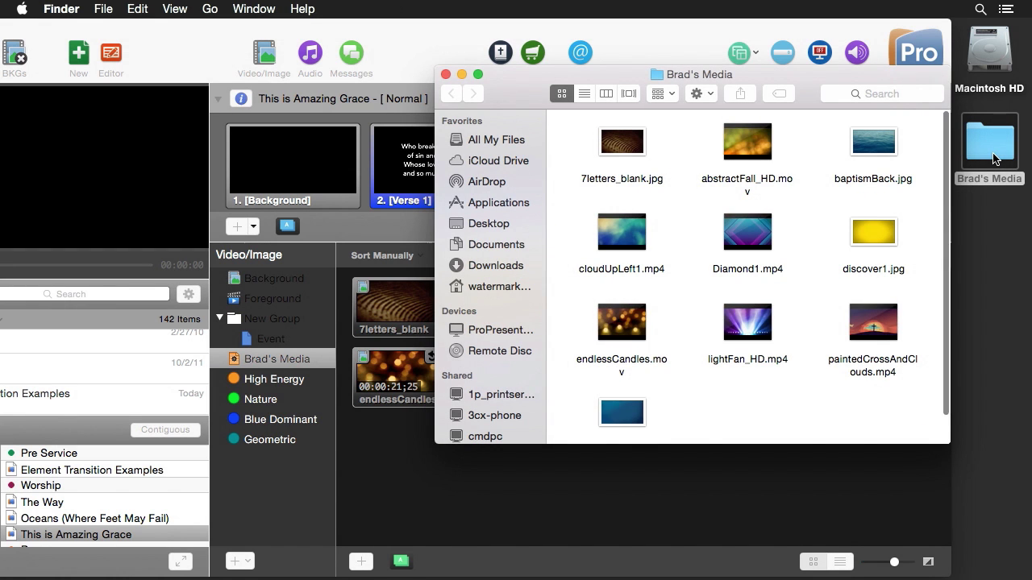
{"action": "left_click_drag", "start_coordinate": [621, 323], "coordinate": [977, 315]}
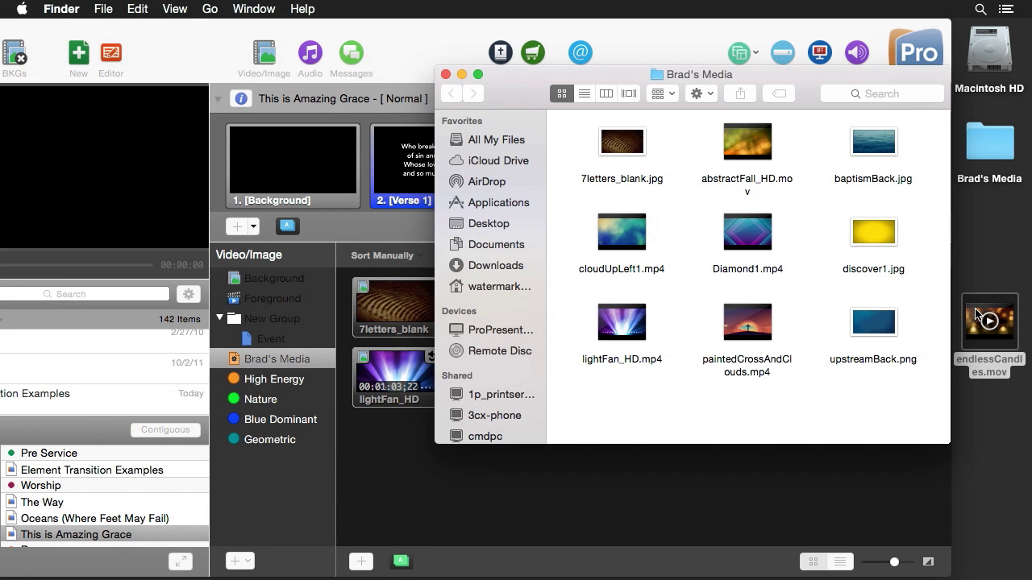
{"action": "left_click_drag", "start_coordinate": [974, 315], "coordinate": [809, 354]}
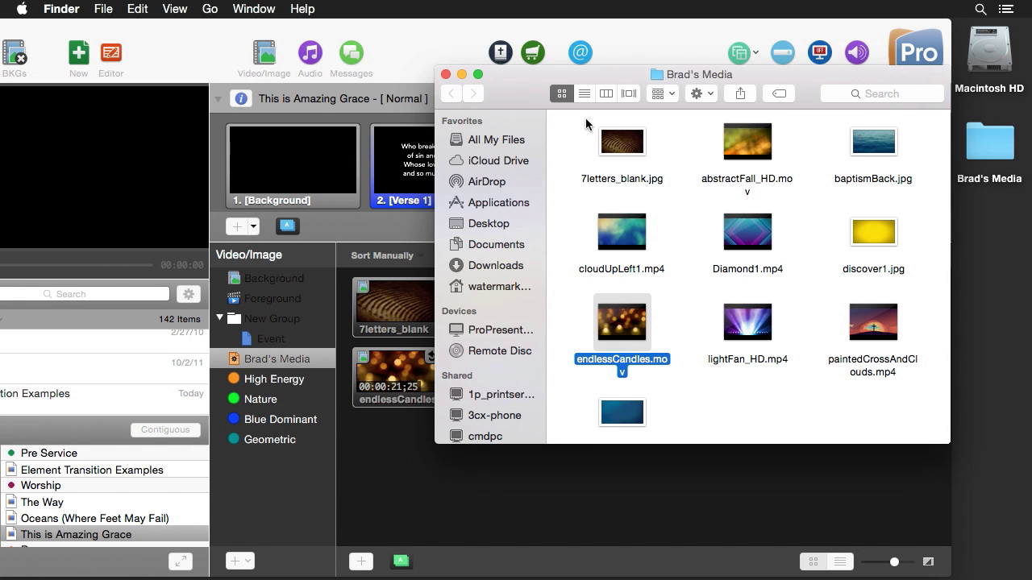
{"action": "left_click", "coordinate": [446, 74]}
{"action": "left_click_drag", "start_coordinate": [433, 51], "coordinate": [515, 45]}
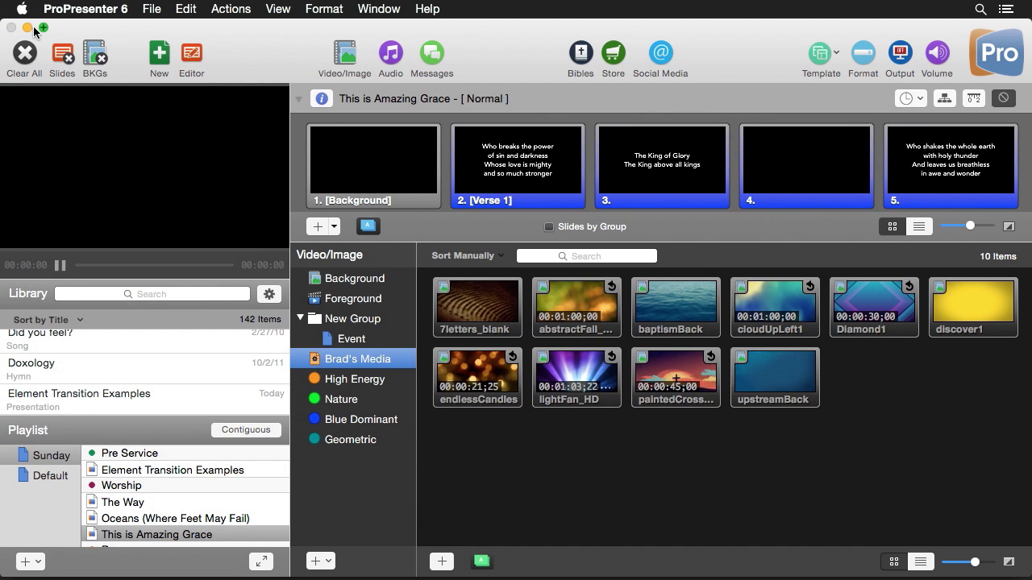
Step: Start importing a media file into the Background bin, then cancel the import
{"action": "left_click", "coordinate": [358, 282]}
{"action": "left_click", "coordinate": [441, 560]}
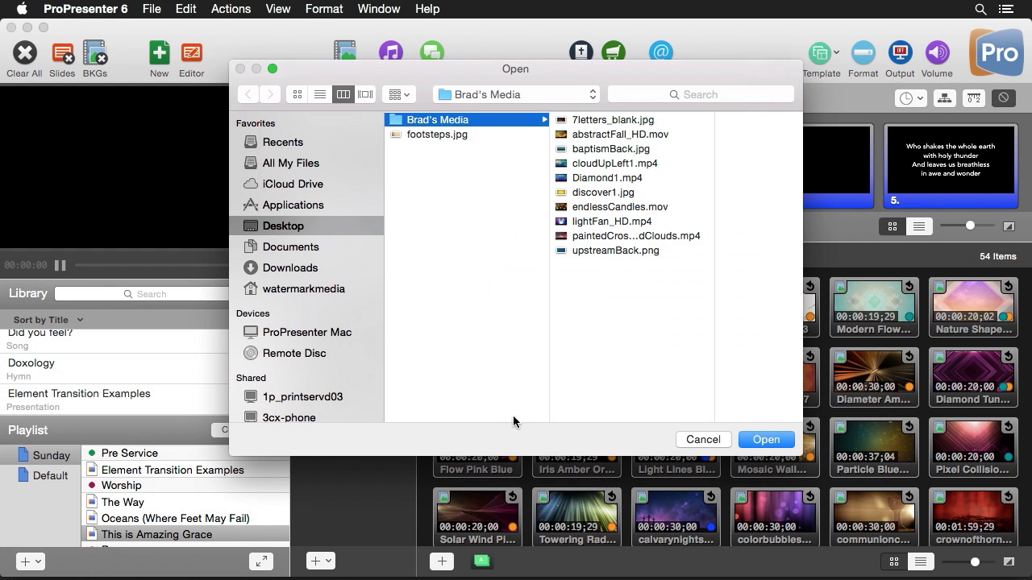
{"action": "left_click", "coordinate": [692, 440]}
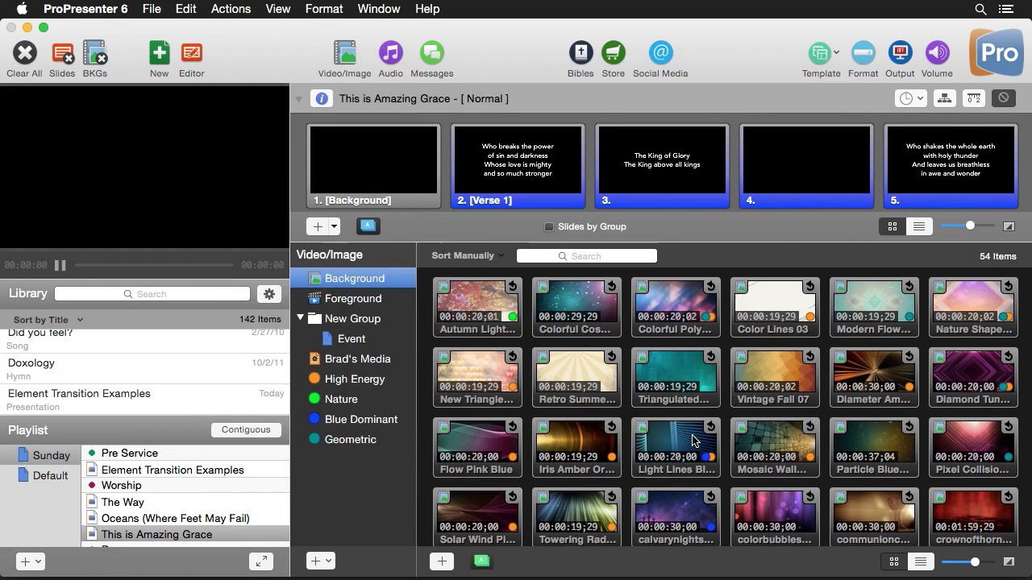
Step: Drag footsteps.jpg from the desktop into the Foreground bin and maximise the window again
{"action": "left_click", "coordinate": [363, 304]}
{"action": "left_click_drag", "start_coordinate": [523, 53], "coordinate": [518, 122]}
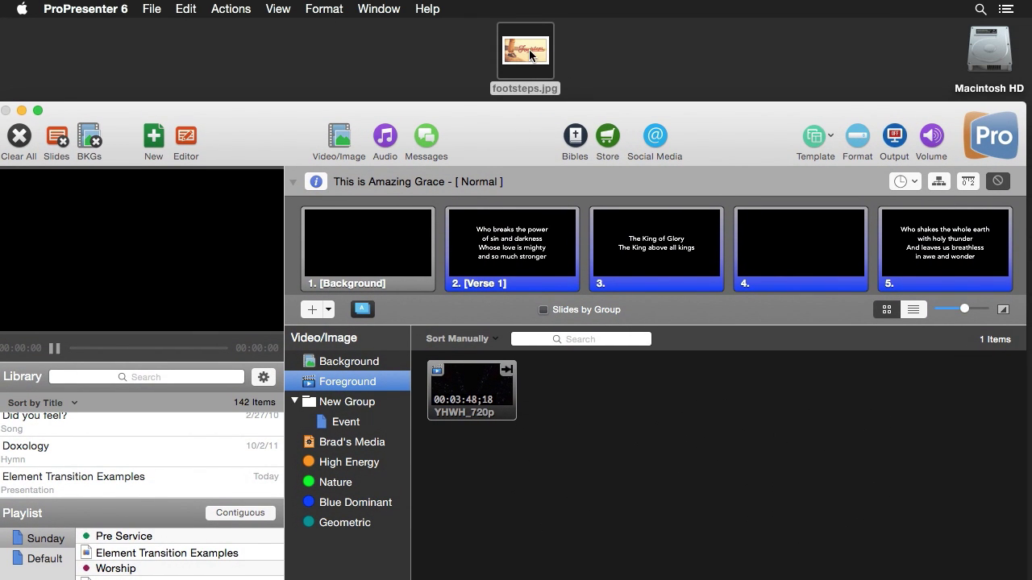
{"action": "left_click_drag", "start_coordinate": [529, 55], "coordinate": [556, 387]}
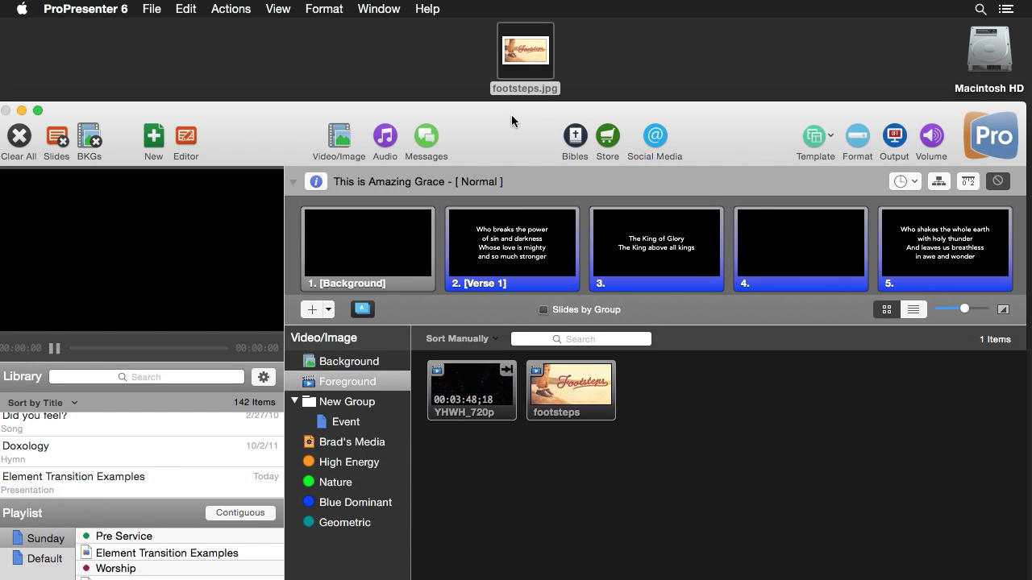
{"action": "left_click", "coordinate": [40, 112]}
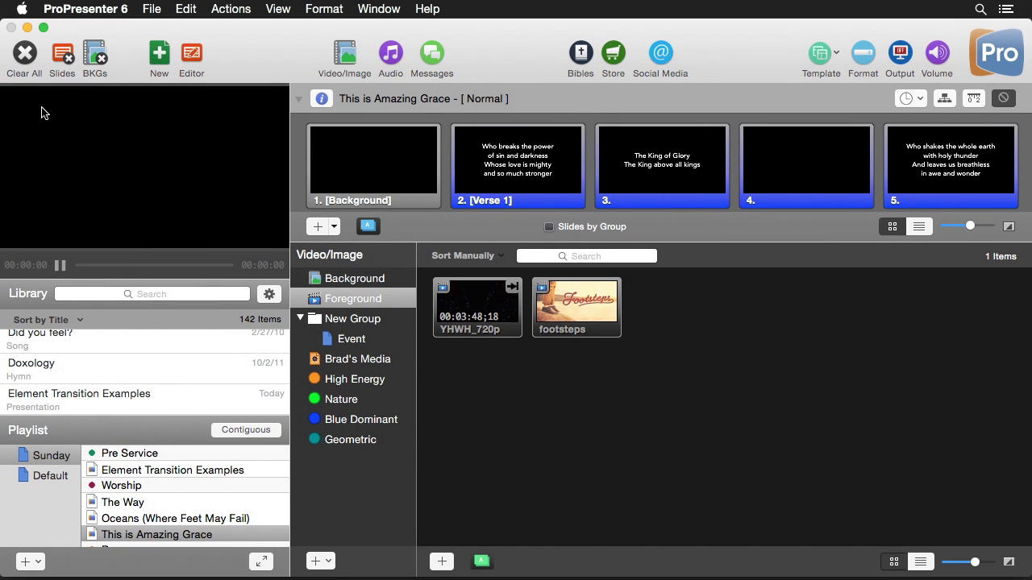
Step: In the Nature bin, preview clouds4, set it to Soft Loop, and clear the output
{"action": "left_click", "coordinate": [364, 281]}
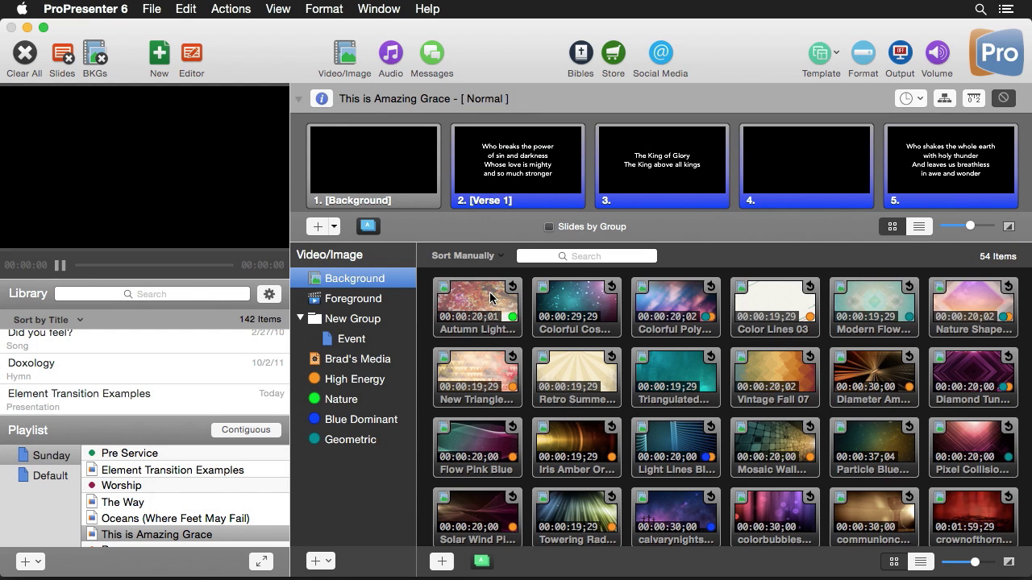
{"action": "left_click", "coordinate": [348, 401]}
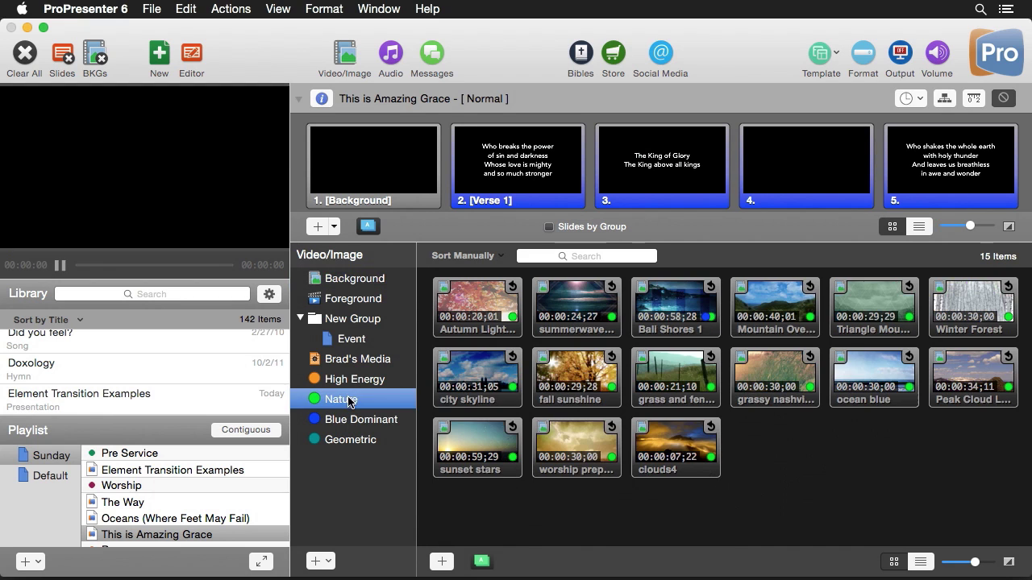
{"action": "left_click", "coordinate": [683, 449]}
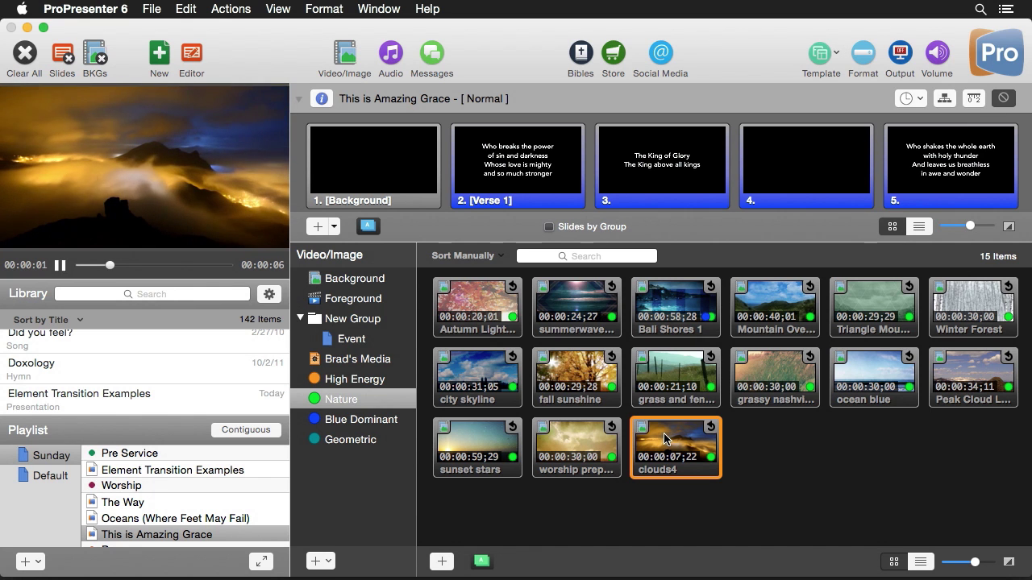
{"action": "right_click", "coordinate": [674, 439]}
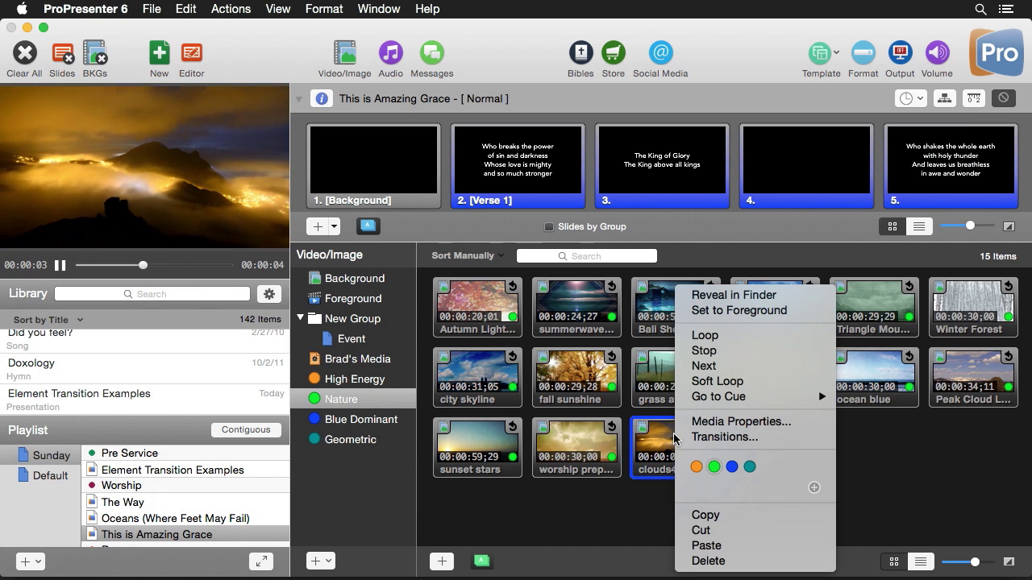
{"action": "left_click", "coordinate": [706, 384]}
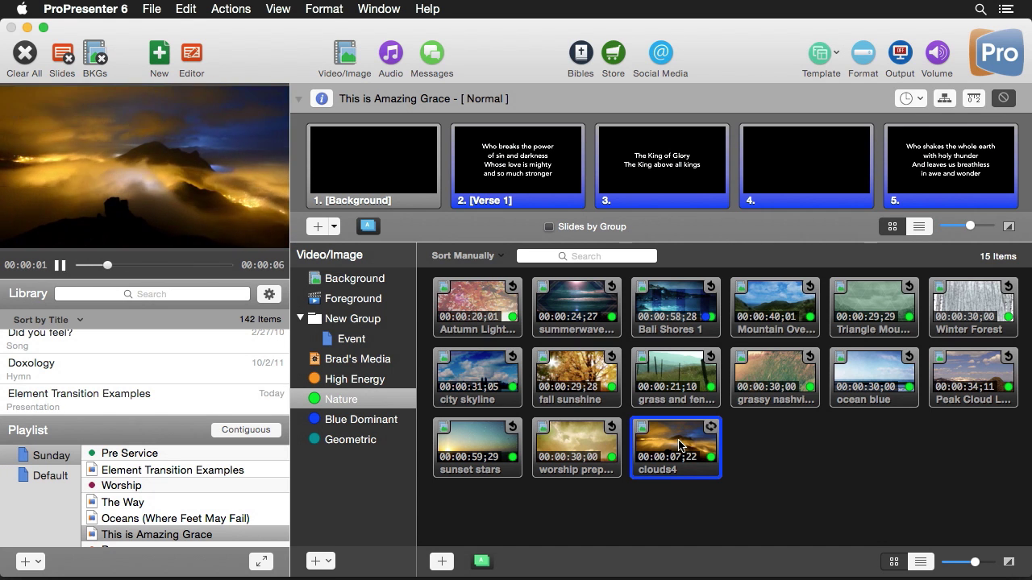
{"action": "left_click", "coordinate": [28, 57]}
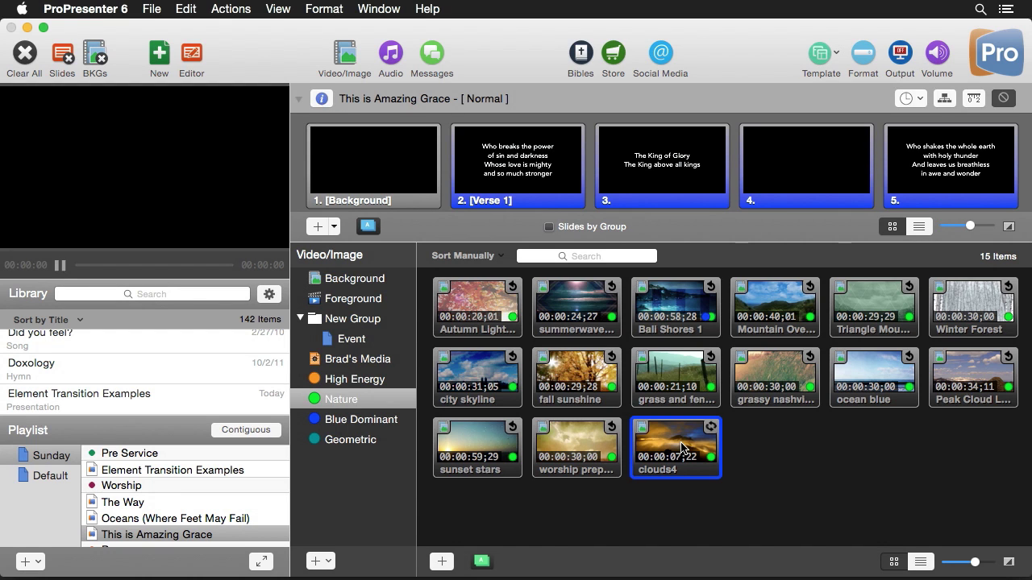
Step: Set the first Nature clip to stop when finished and test it near its end
{"action": "right_click", "coordinate": [484, 304]}
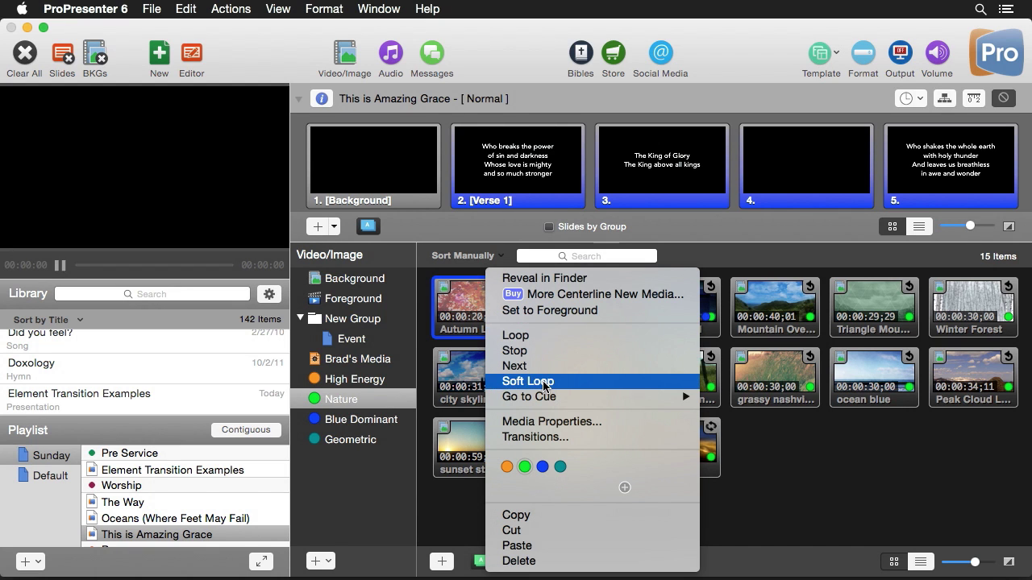
{"action": "left_click", "coordinate": [537, 353]}
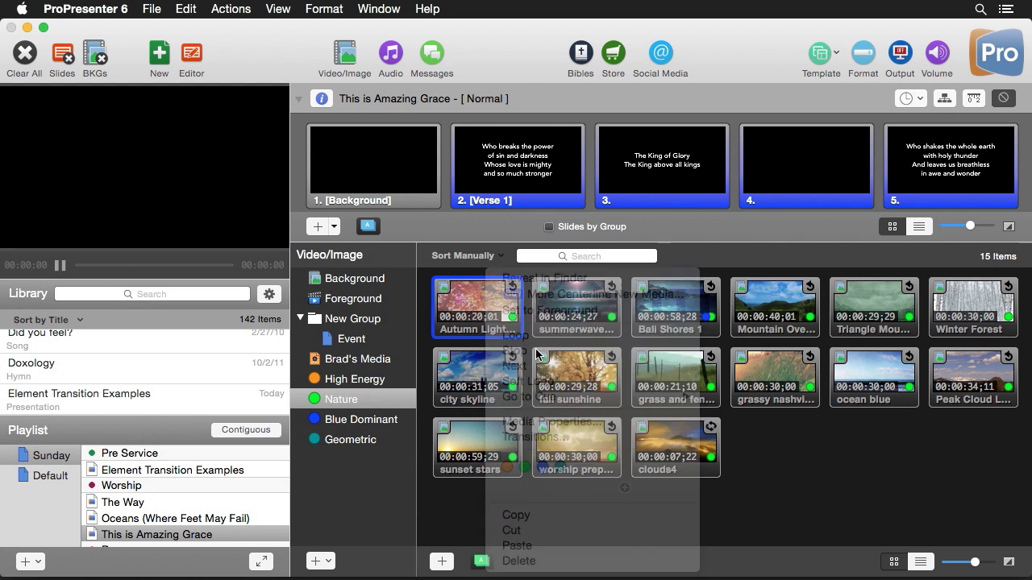
{"action": "left_click", "coordinate": [484, 307]}
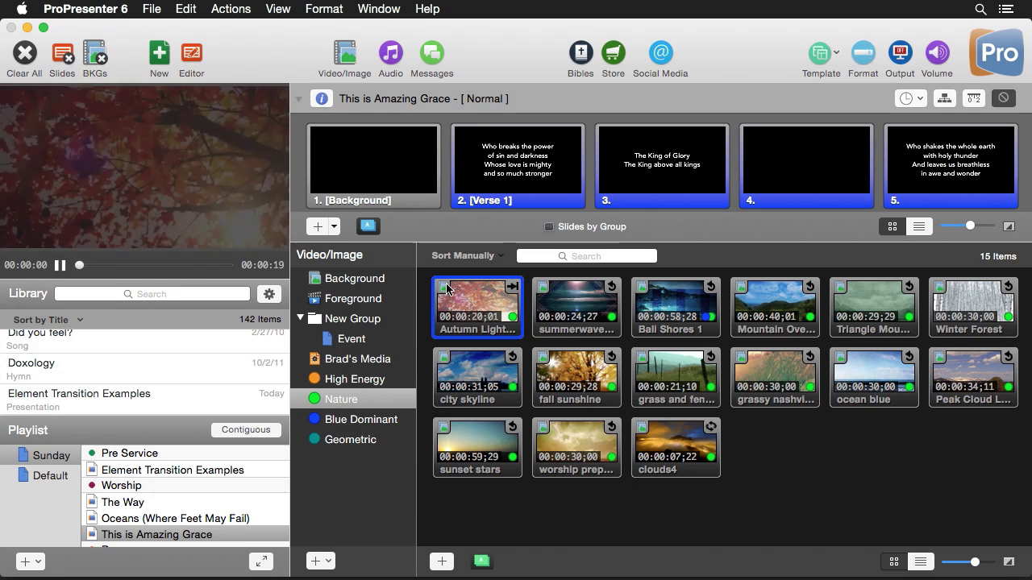
{"action": "left_click", "coordinate": [224, 273]}
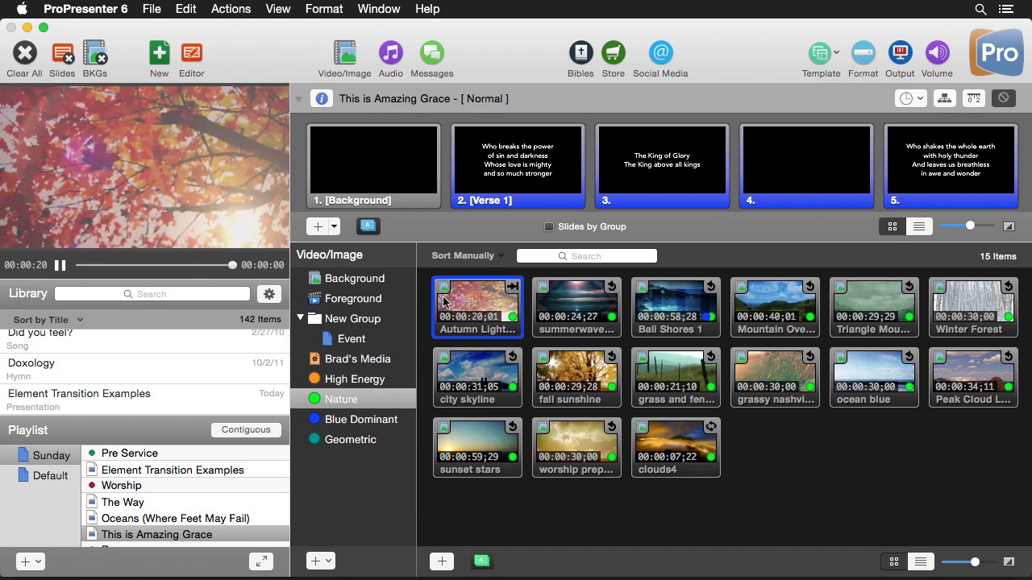
Step: Make Autumn Light advance to the next clip and test the ending, then pause
{"action": "right_click", "coordinate": [484, 311]}
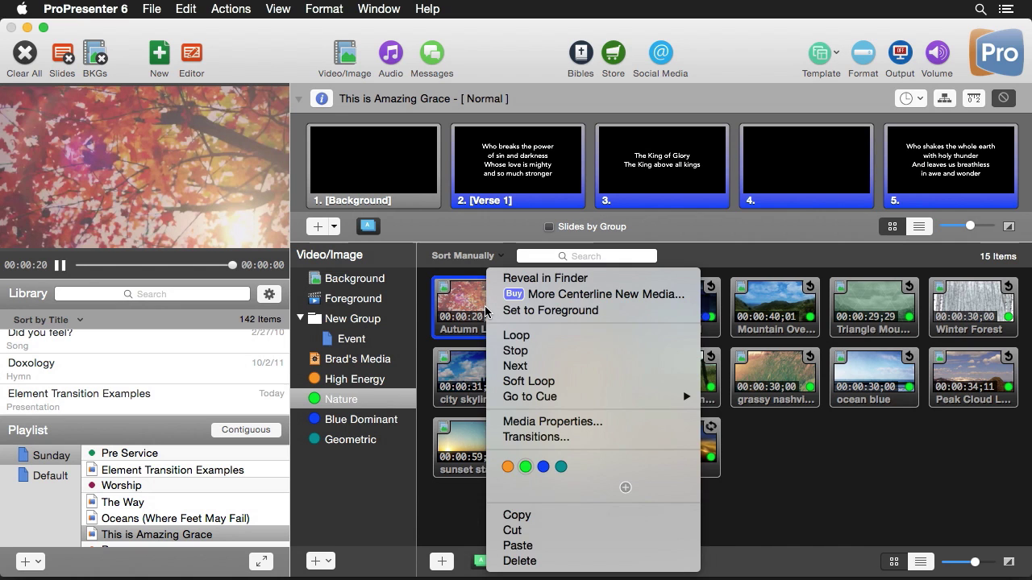
{"action": "left_click", "coordinate": [551, 369]}
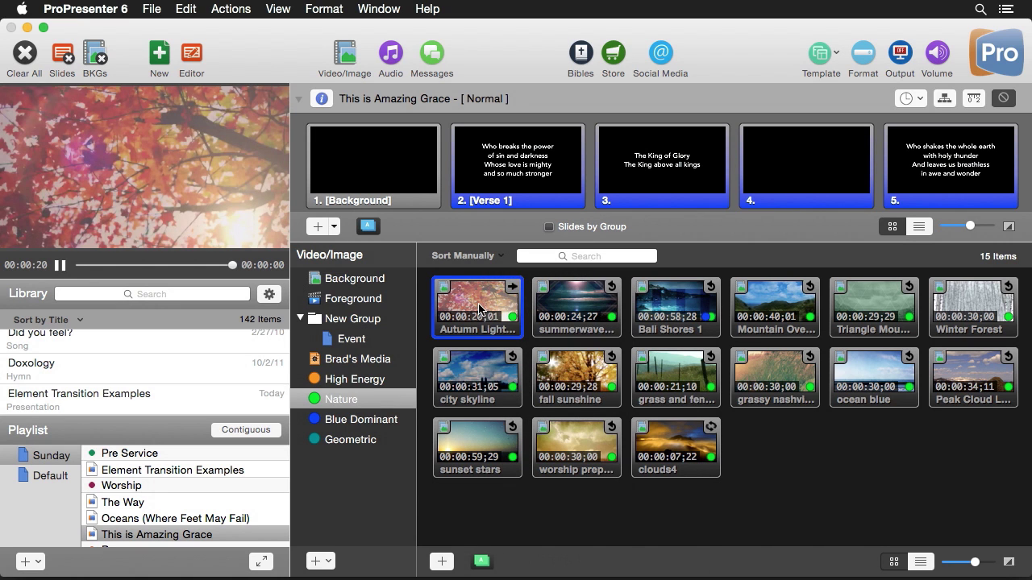
{"action": "left_click", "coordinate": [216, 265]}
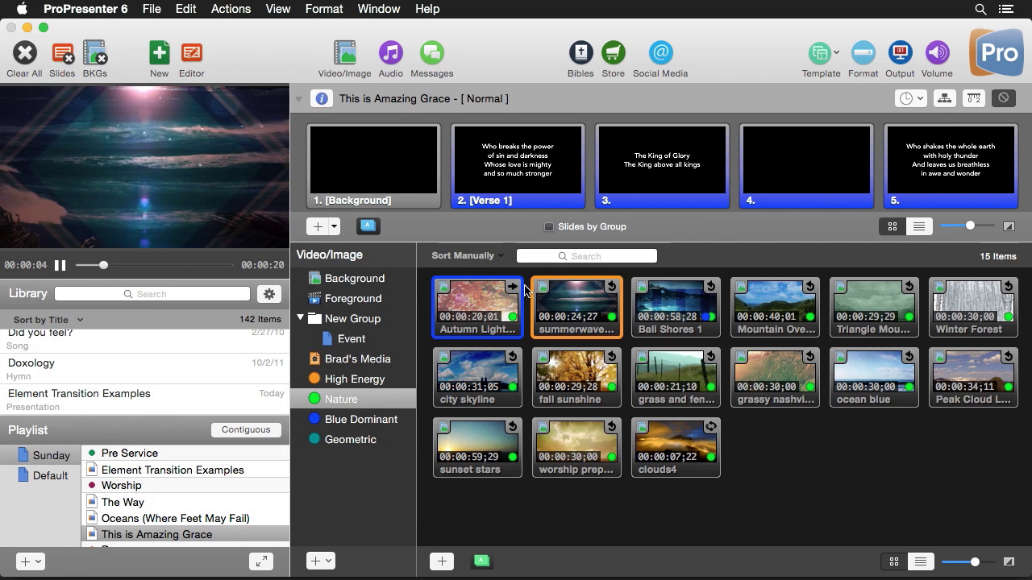
{"action": "left_click", "coordinate": [60, 265]}
Step: Set Autumn Light to go to the fall sunshine cue, play and pause it, then clear output
{"action": "right_click", "coordinate": [504, 306]}
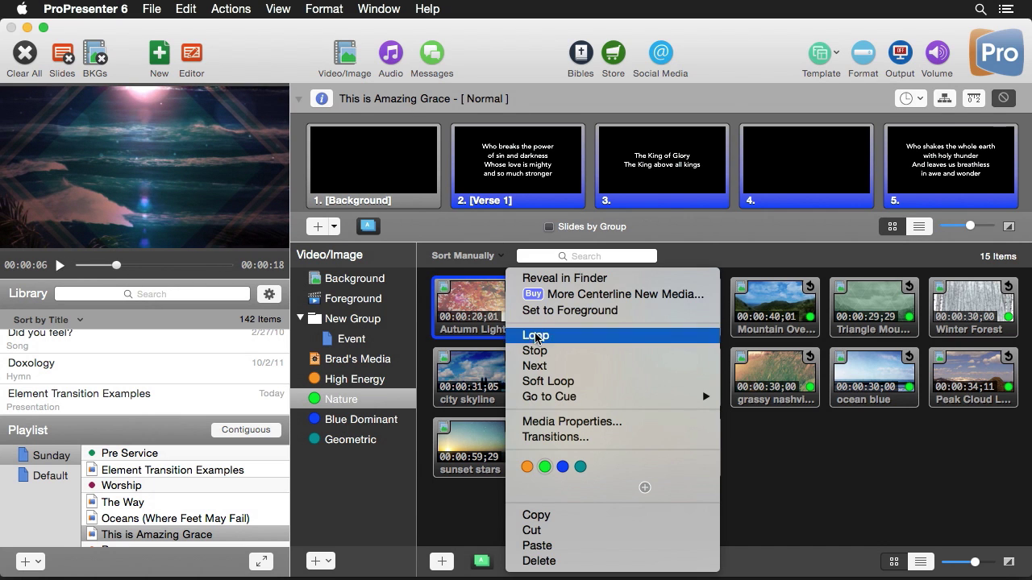
{"action": "mouse_move", "coordinate": [577, 396]}
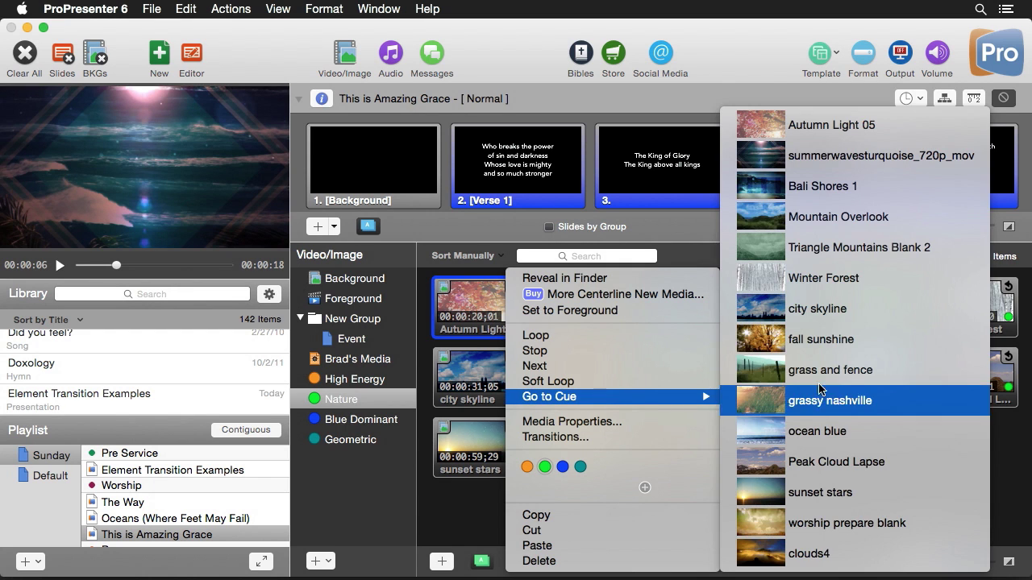
{"action": "left_click", "coordinate": [835, 343]}
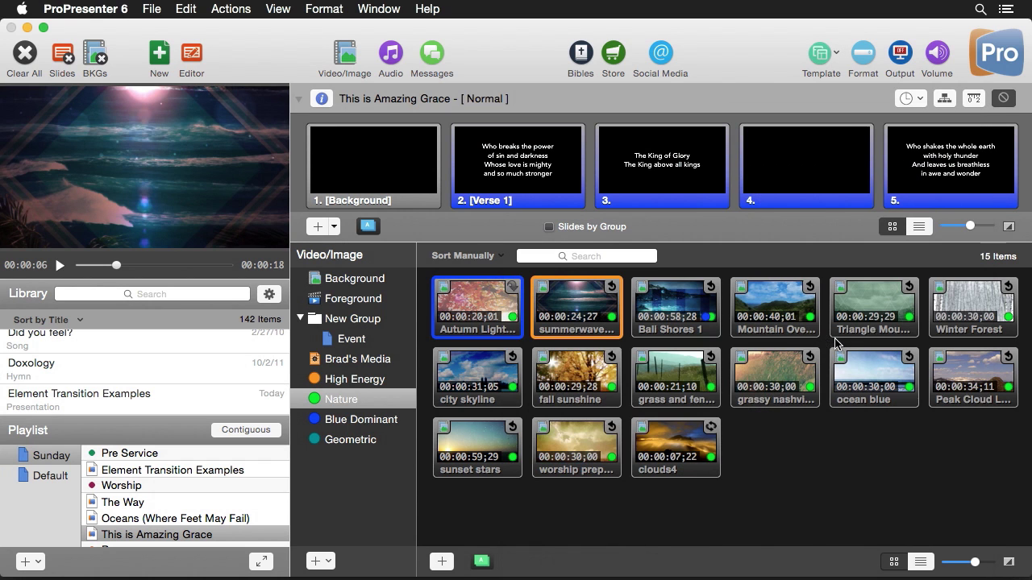
{"action": "left_click", "coordinate": [481, 302]}
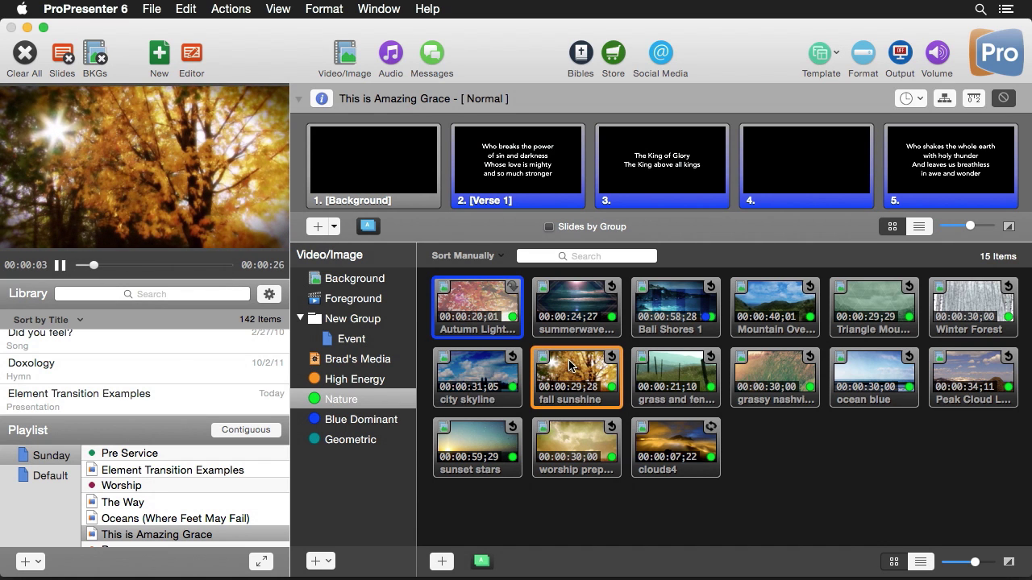
{"action": "left_click", "coordinate": [60, 266]}
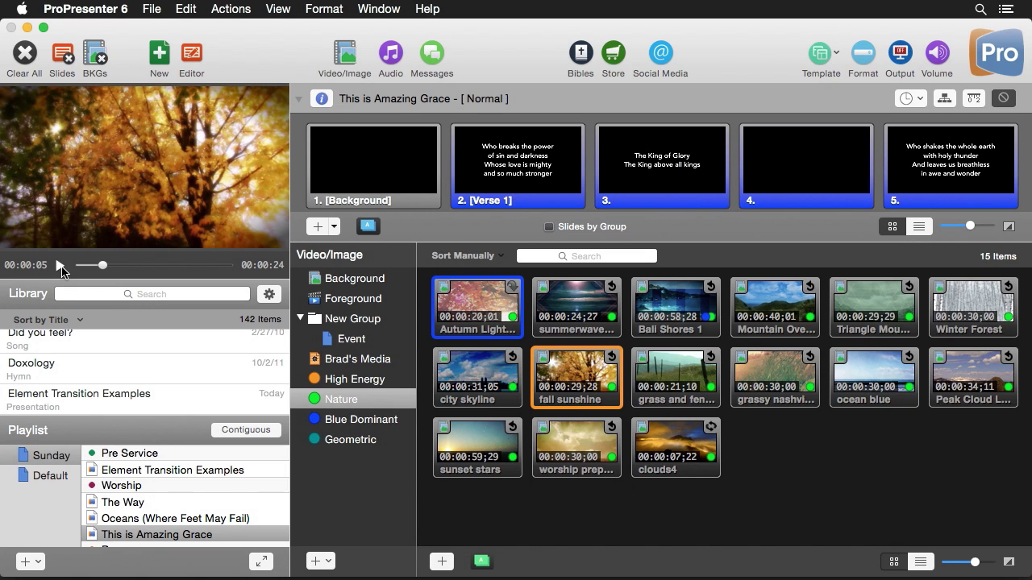
{"action": "left_click", "coordinate": [25, 58]}
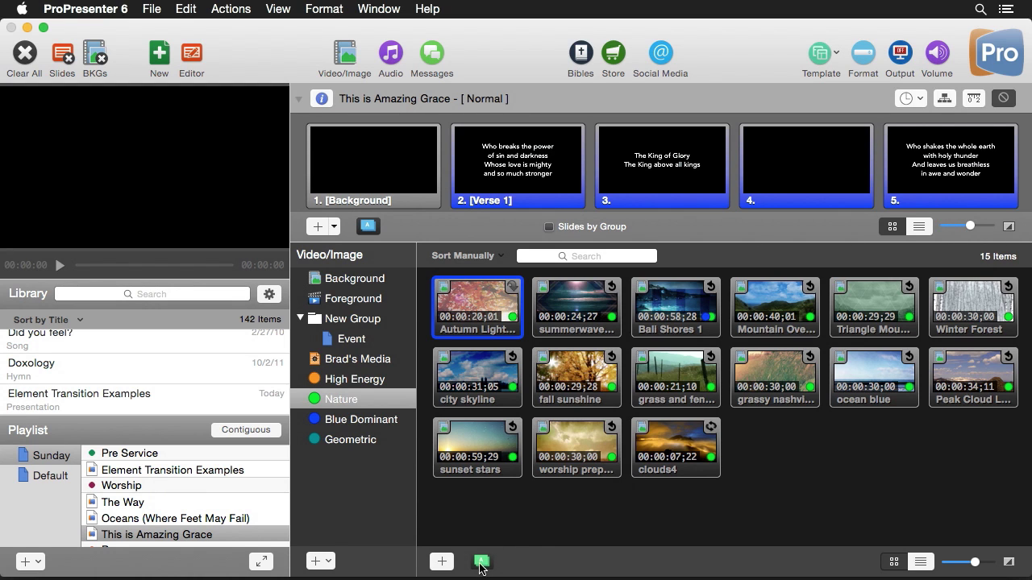
Step: Give the Autumn Light clip a 3.1-second Fade Black transition
{"action": "right_click", "coordinate": [483, 315]}
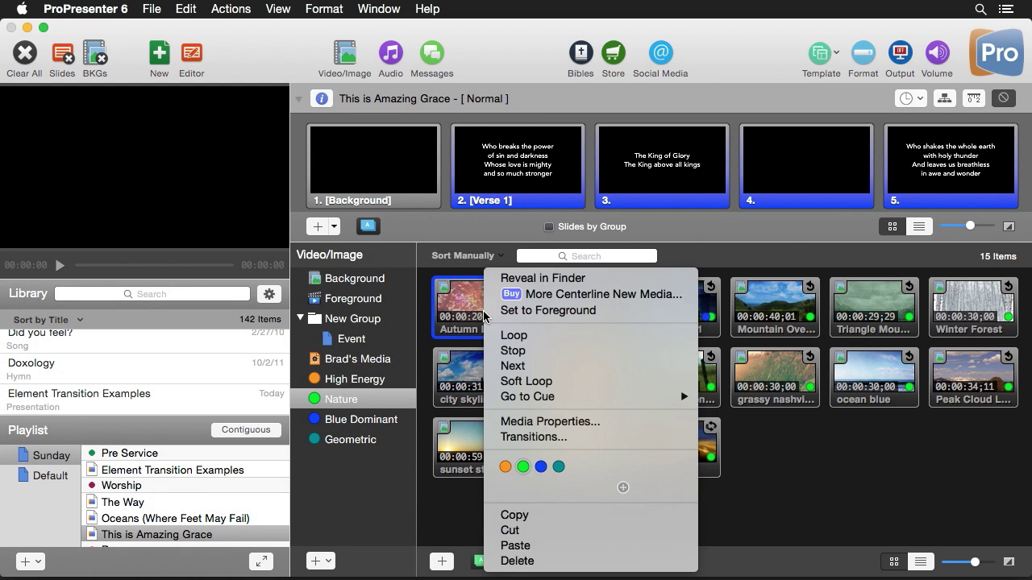
{"action": "left_click", "coordinate": [538, 437]}
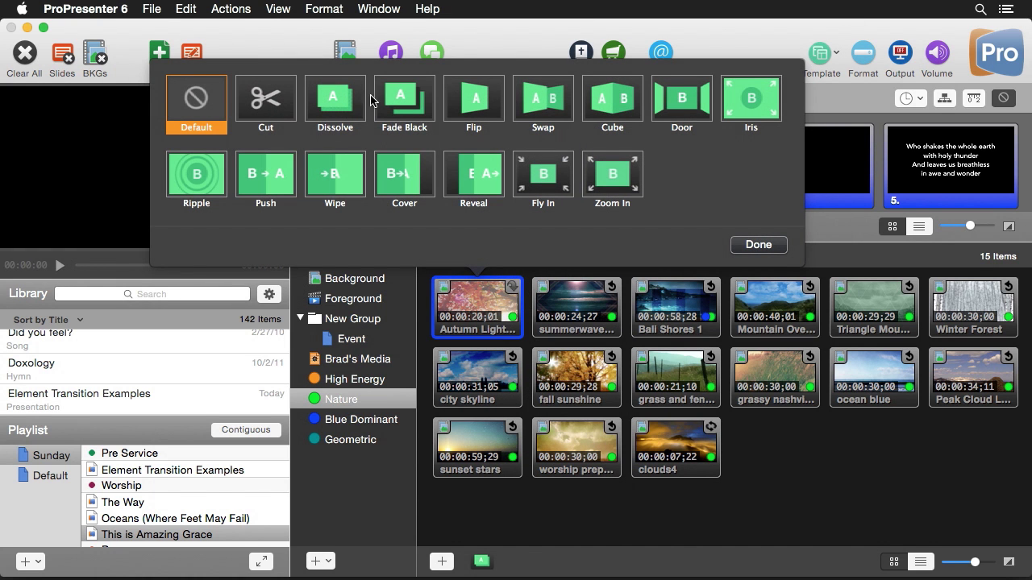
{"action": "left_click", "coordinate": [400, 102]}
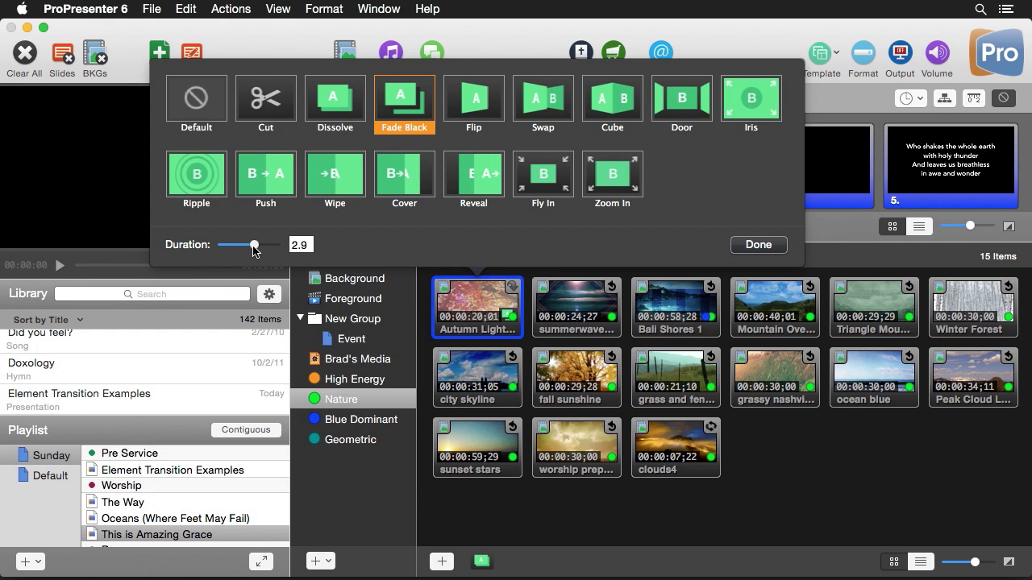
{"action": "left_click", "coordinate": [755, 247]}
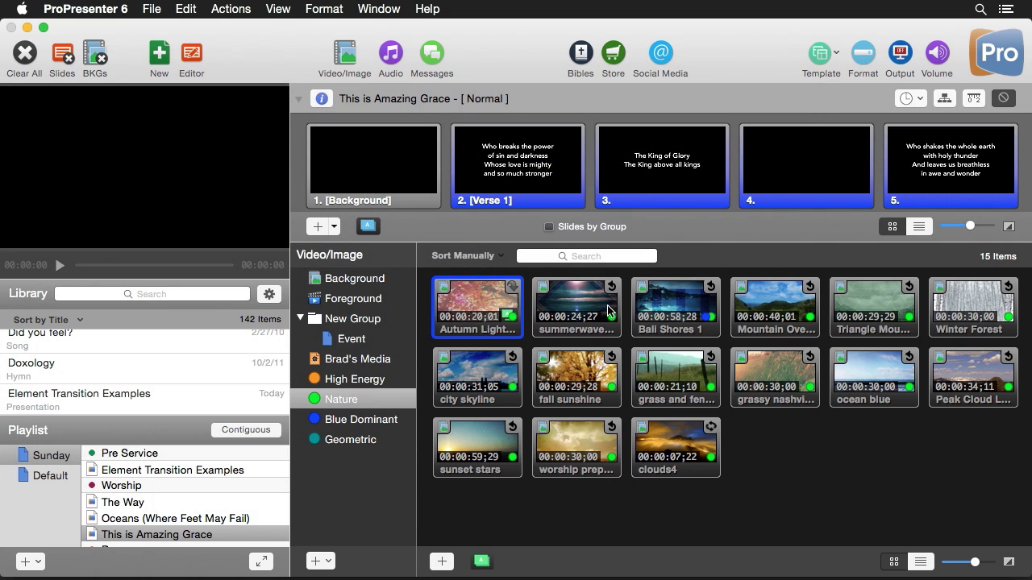
Step: Play the summerwave and Bali Shores 1 clips live, then clear the output
{"action": "left_click", "coordinate": [597, 308]}
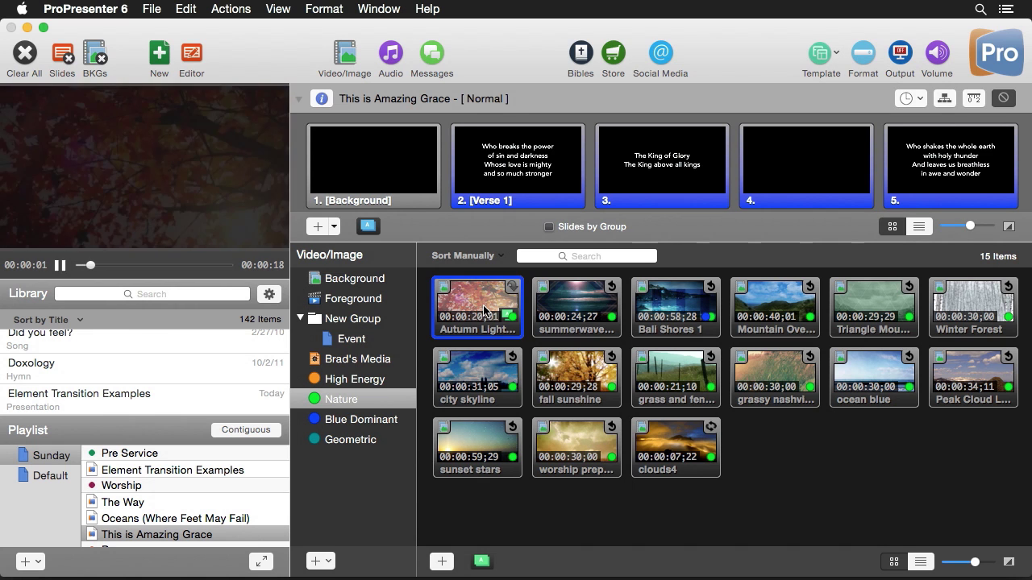
{"action": "left_click", "coordinate": [689, 314]}
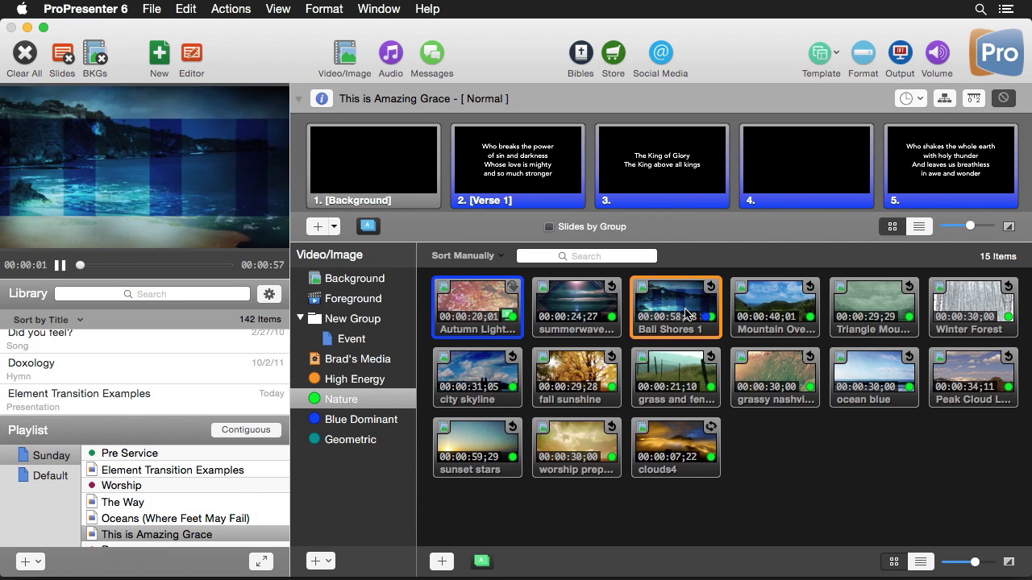
{"action": "left_click", "coordinate": [24, 56]}
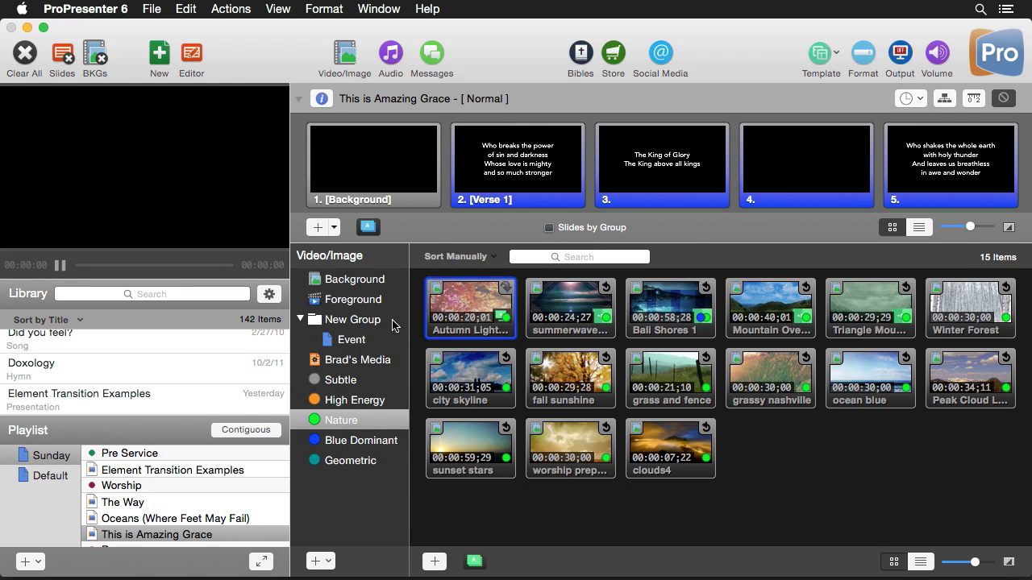
Step: Set Autumn Light, summerwave, Bali Shores 1 and Mountain Overlook to advance to the next clip
{"action": "left_click_drag", "start_coordinate": [422, 320], "coordinate": [780, 324]}
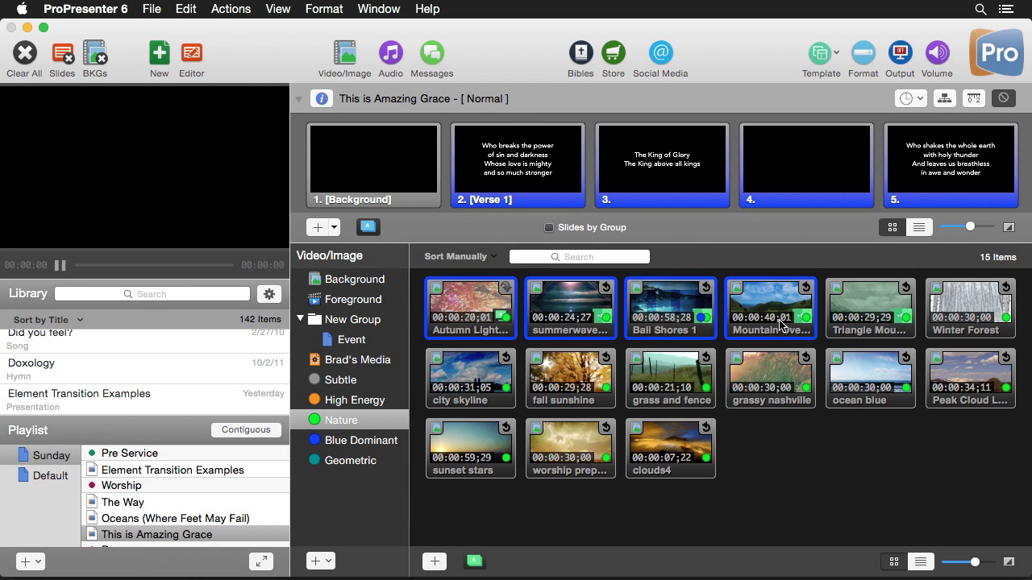
{"action": "right_click", "coordinate": [768, 312]}
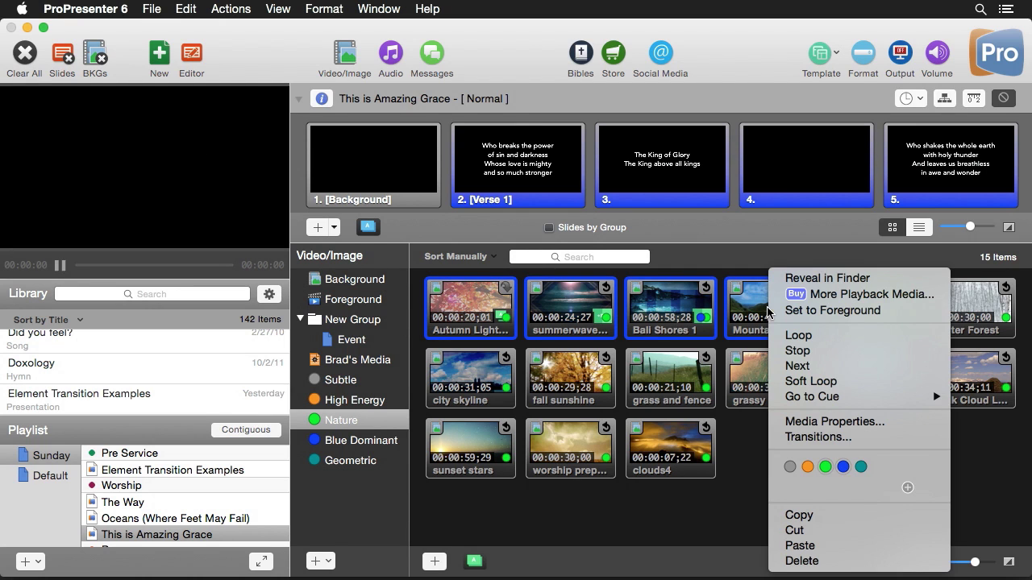
{"action": "left_click", "coordinate": [799, 366]}
Step: Give the four clips a Wipe transition, then return to the full Background bin
{"action": "right_click", "coordinate": [567, 306]}
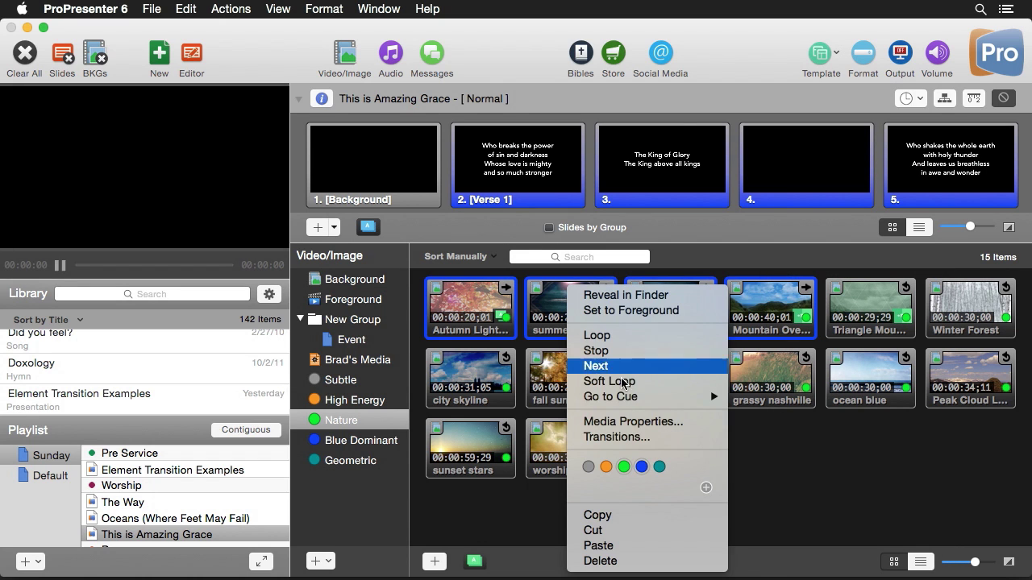
{"action": "left_click", "coordinate": [616, 439]}
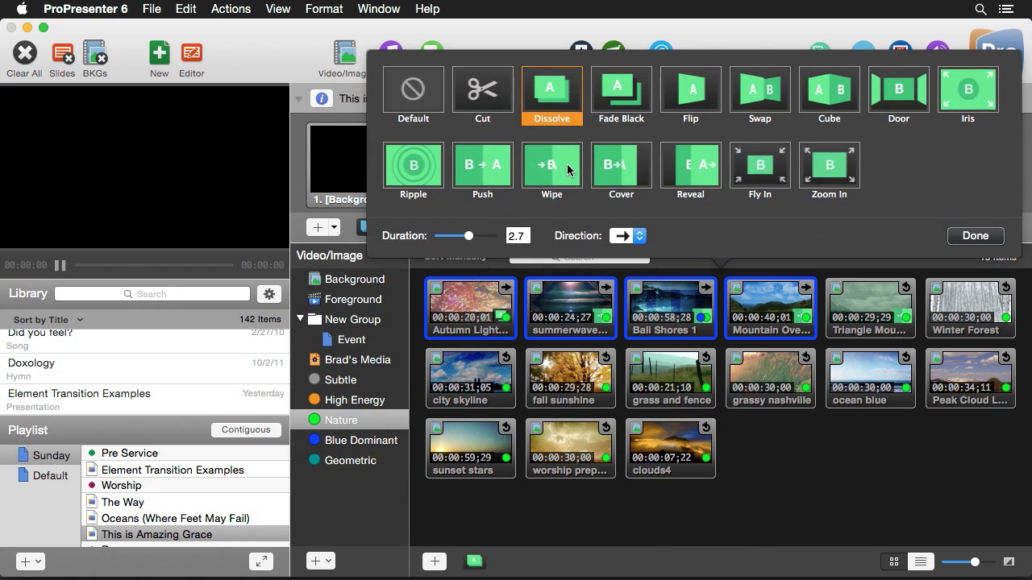
{"action": "left_click", "coordinate": [551, 171]}
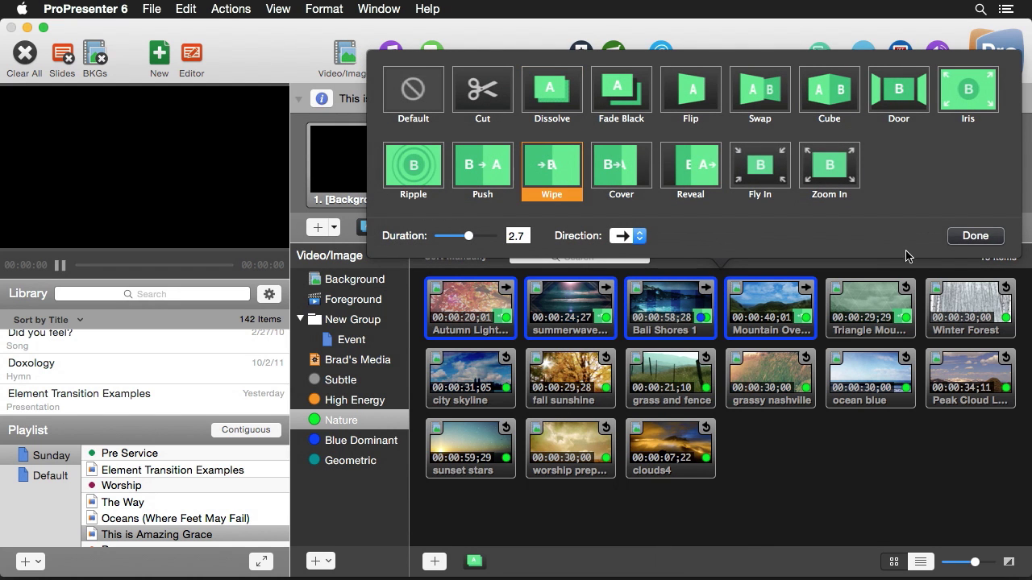
{"action": "left_click", "coordinate": [976, 236]}
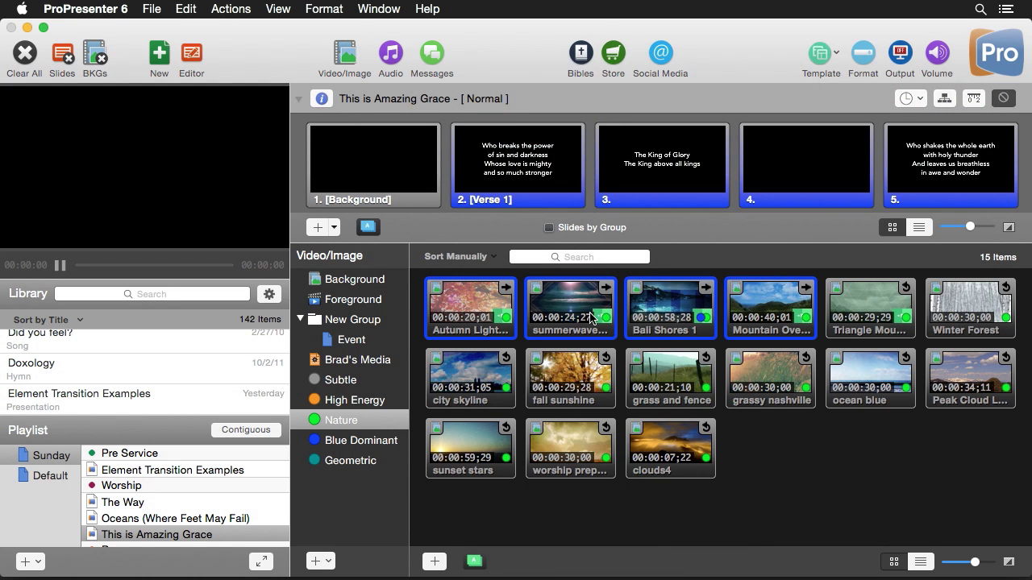
{"action": "left_click", "coordinate": [368, 284]}
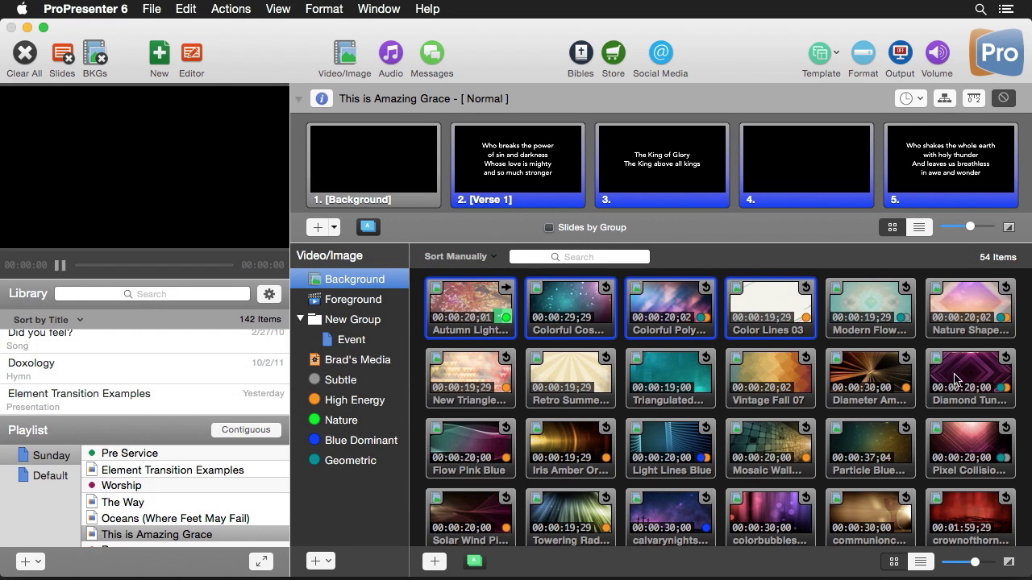
{"action": "left_click", "coordinate": [927, 417]}
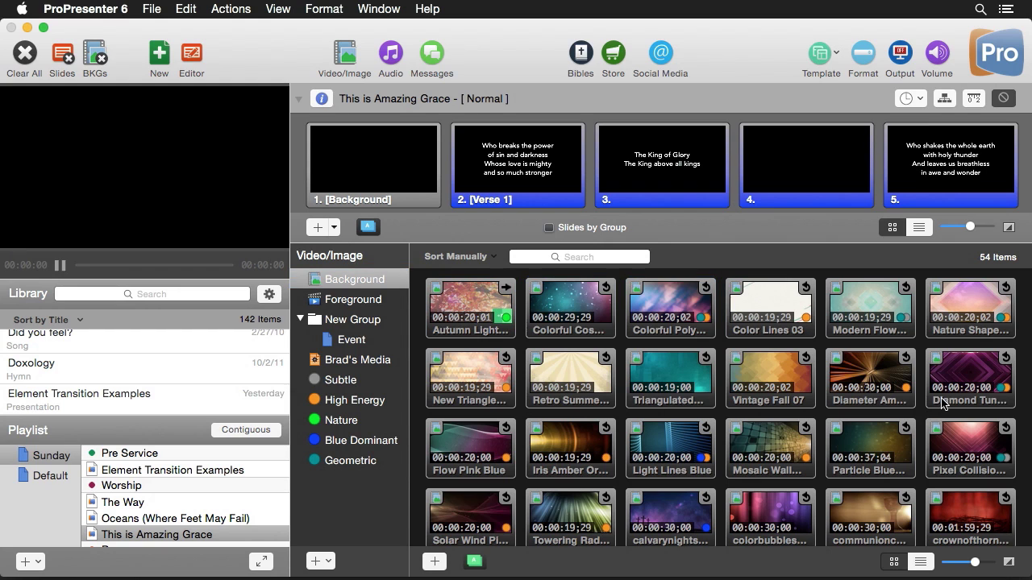
{"action": "left_click", "coordinate": [954, 390]}
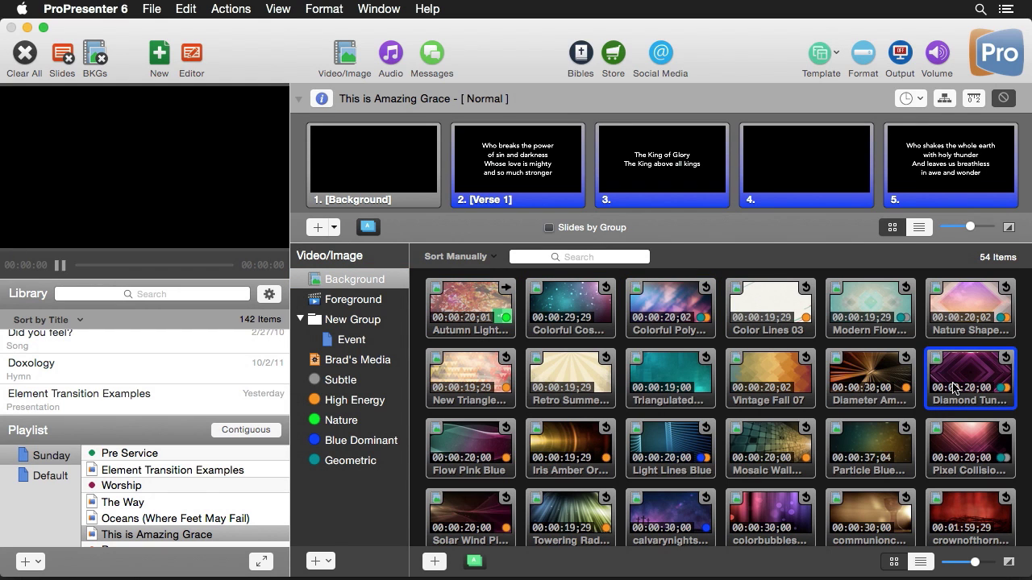
{"action": "left_click_drag", "start_coordinate": [977, 383], "coordinate": [308, 167]}
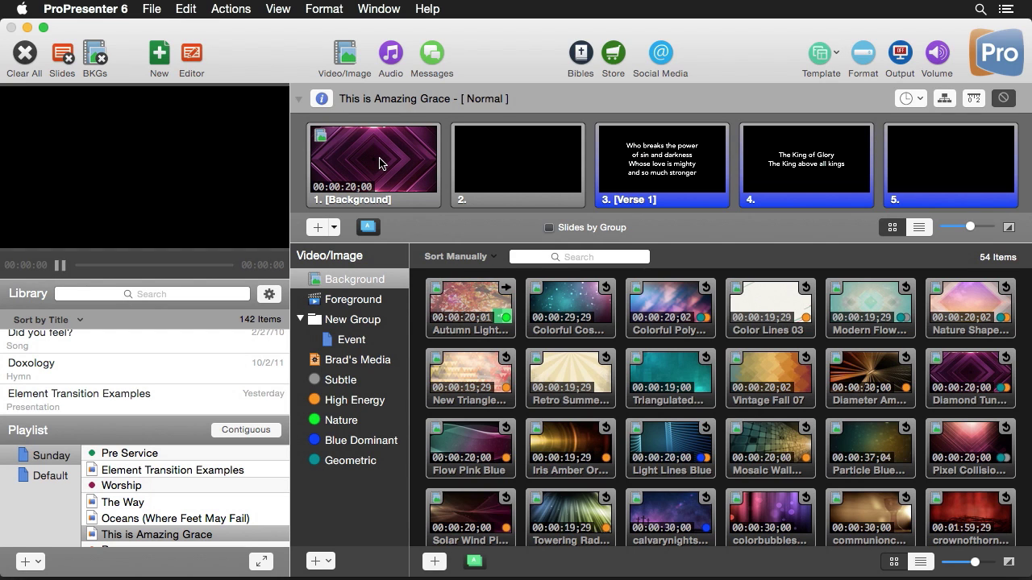
{"action": "key", "text": "super+z"}
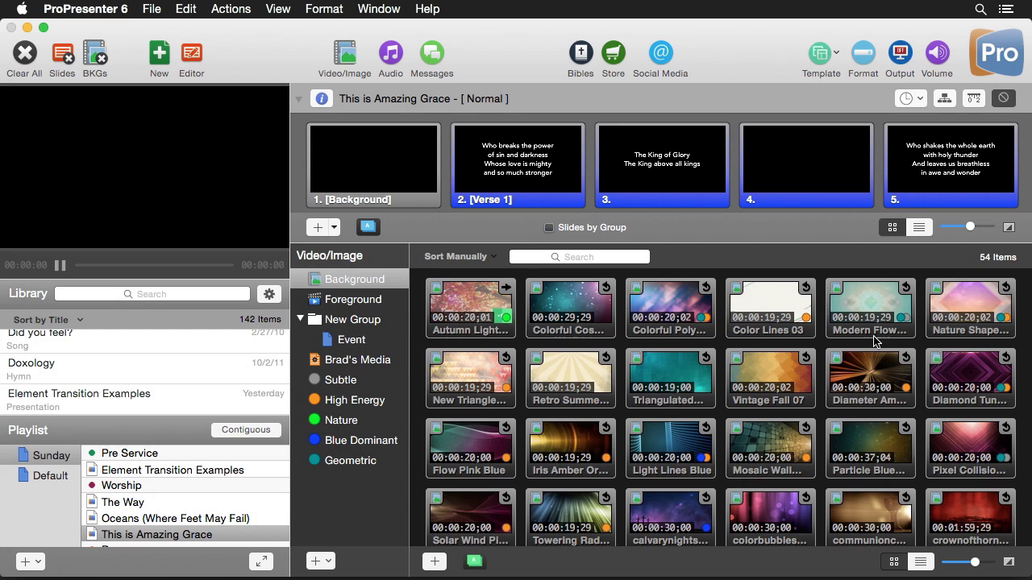
Step: Make Diamond Tunnel slide 1's background, show slides 1–3 live, then clear all output
{"action": "left_click_drag", "start_coordinate": [978, 371], "coordinate": [403, 167]}
{"action": "left_click", "coordinate": [402, 167]}
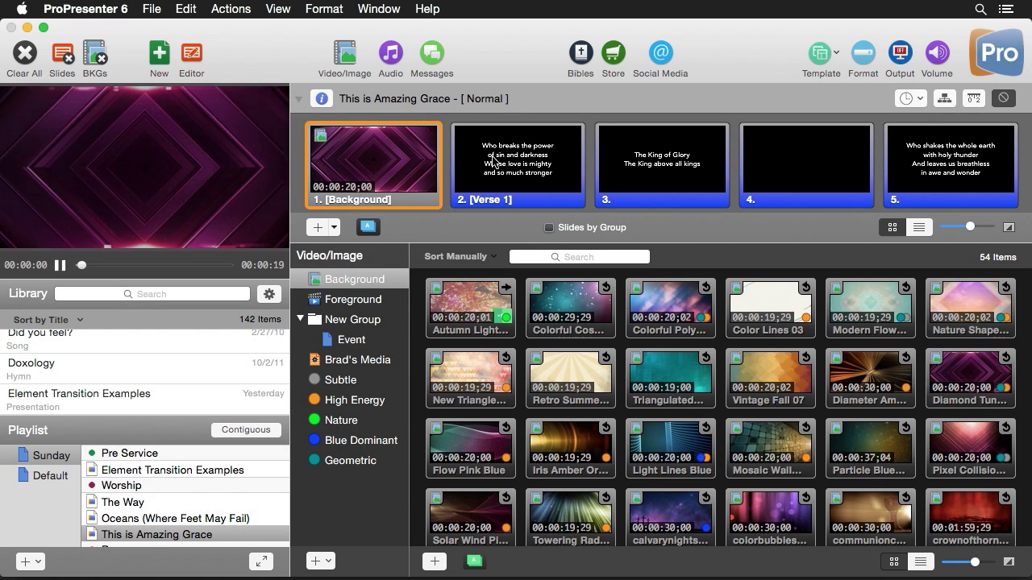
{"action": "left_click", "coordinate": [546, 163]}
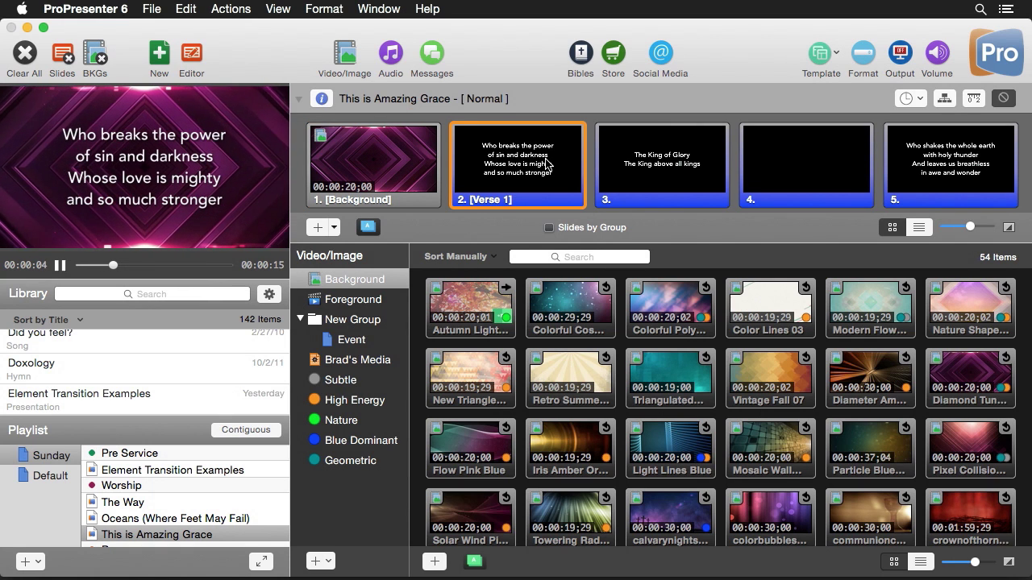
{"action": "left_click", "coordinate": [636, 161]}
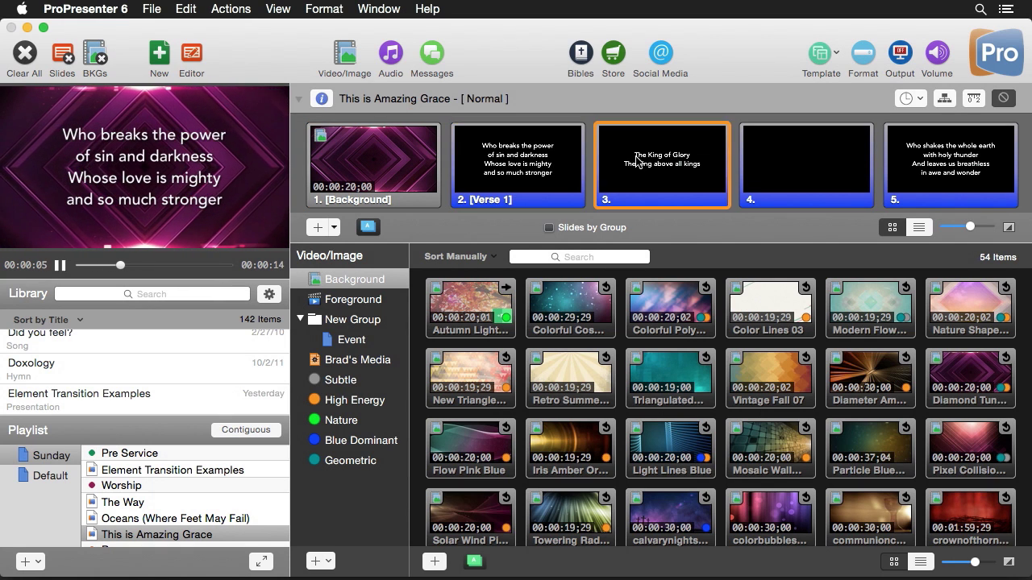
{"action": "left_click", "coordinate": [31, 63]}
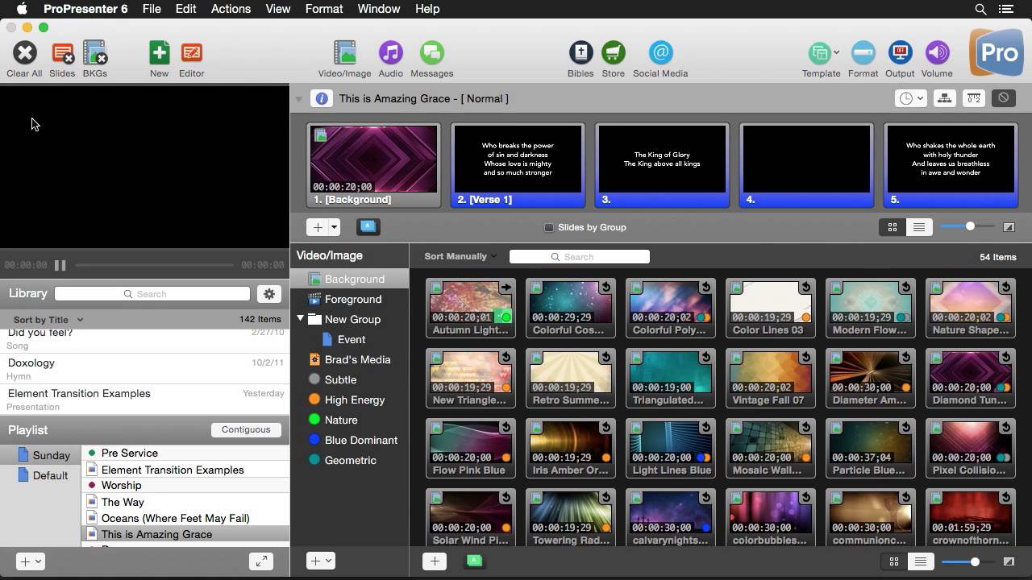
Step: Open Media Properties for Triangulated Water 05 and show its playback and scaling settings
{"action": "left_click", "coordinate": [690, 386]}
{"action": "right_click", "coordinate": [680, 379]}
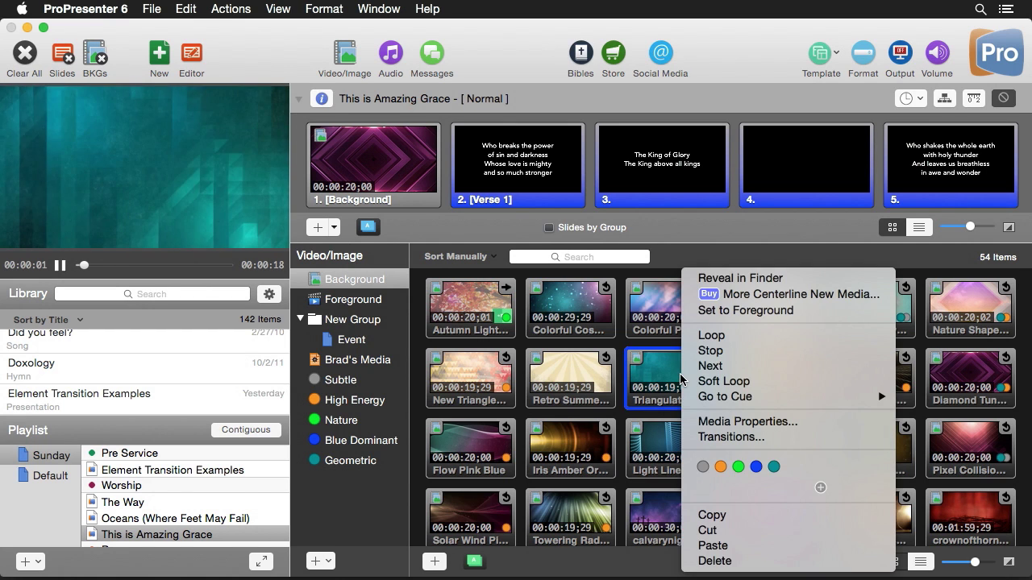
{"action": "left_click", "coordinate": [729, 423]}
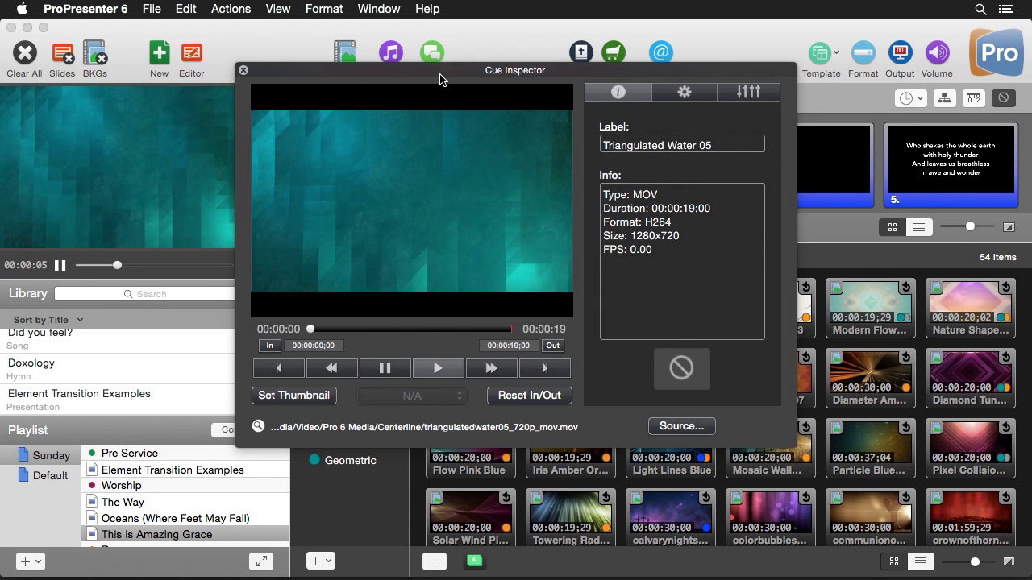
{"action": "left_click_drag", "start_coordinate": [440, 78], "coordinate": [588, 97]}
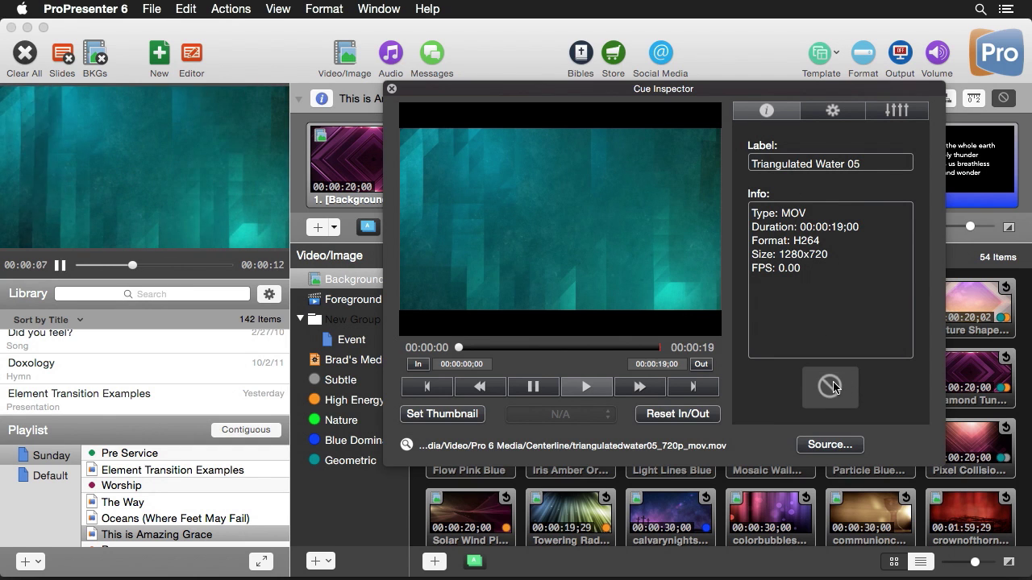
{"action": "left_click", "coordinate": [834, 112]}
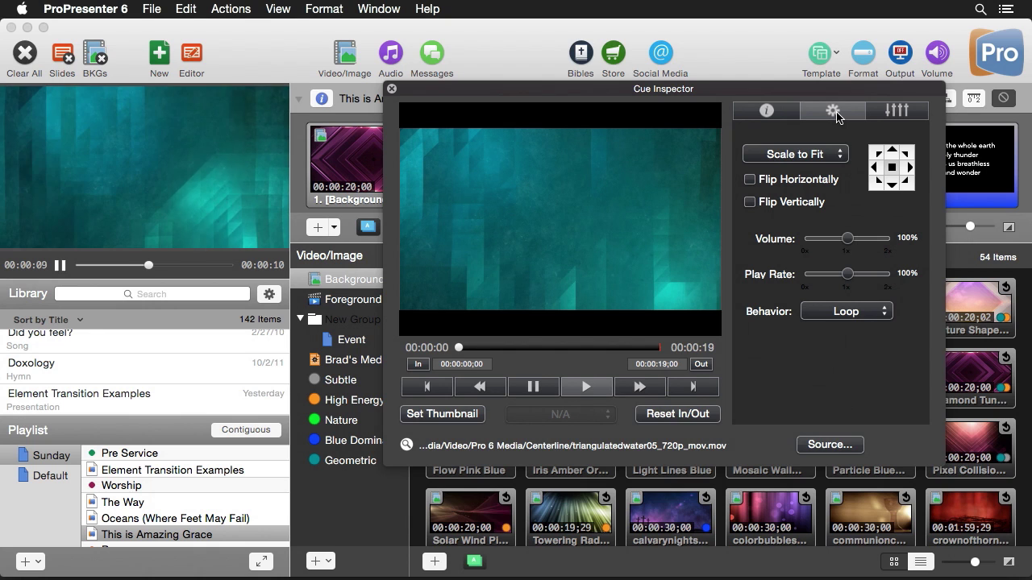
Step: Flip Triangulated Water 05 horizontally and vertically and slow its play rate to 67%
{"action": "left_click", "coordinate": [792, 183]}
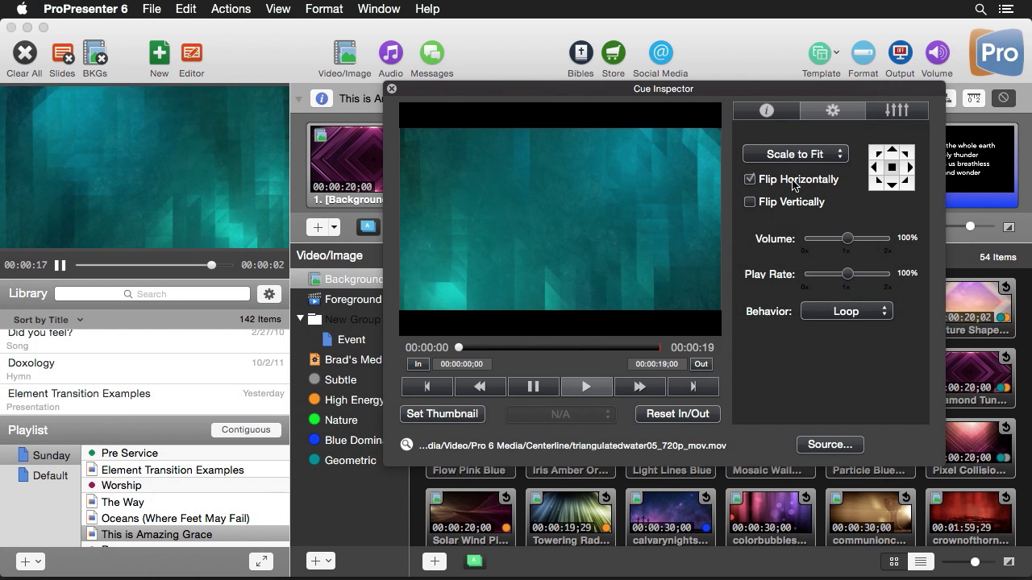
{"action": "left_click", "coordinate": [794, 206]}
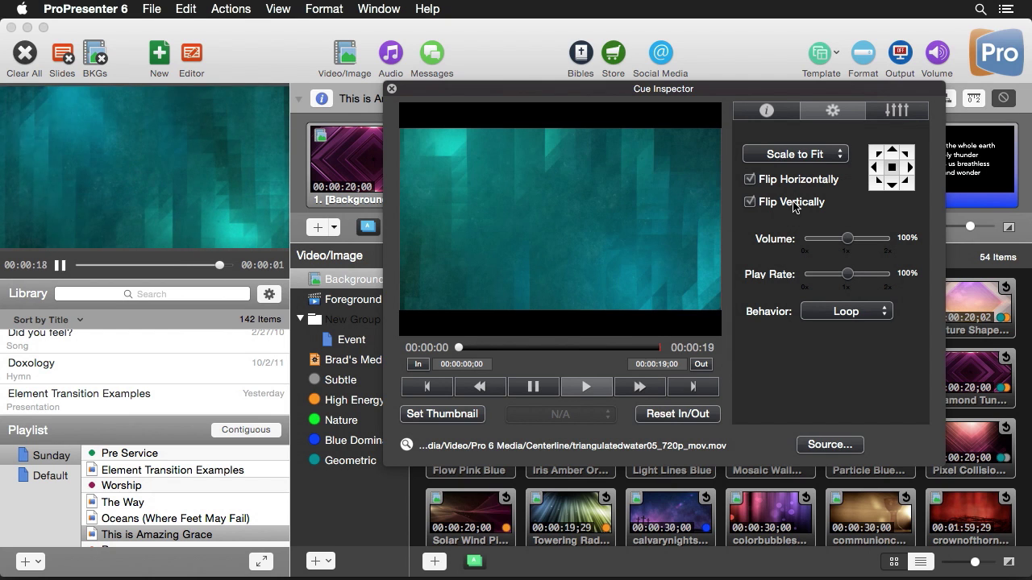
{"action": "left_click", "coordinate": [585, 388]}
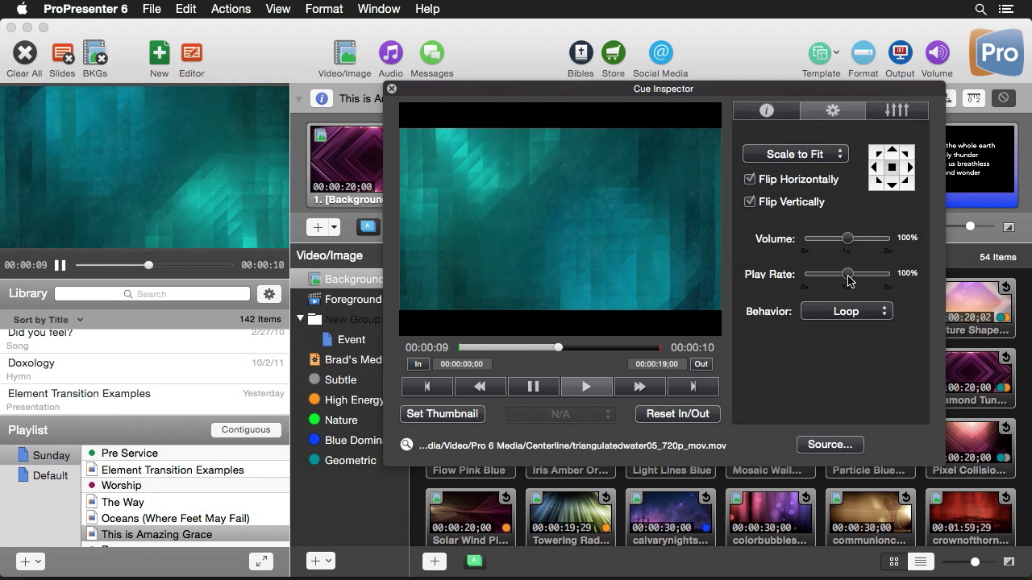
{"action": "left_click_drag", "start_coordinate": [847, 278], "coordinate": [835, 281]}
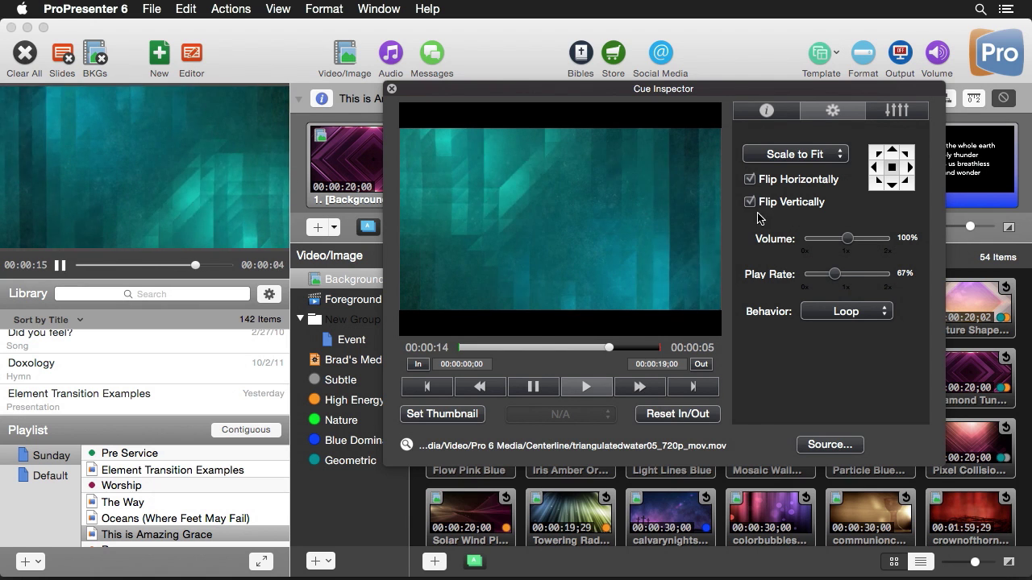
{"action": "left_click", "coordinate": [889, 114]}
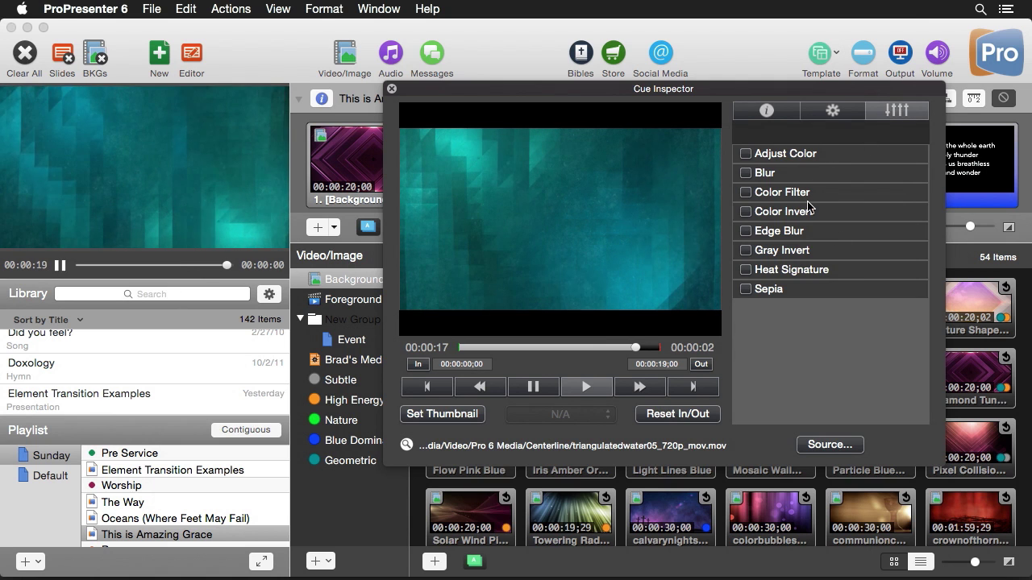
Step: Try Adjust Color with a magenta hue and 1.2 saturation, plus a slightly lowered Blur
{"action": "left_click", "coordinate": [782, 158]}
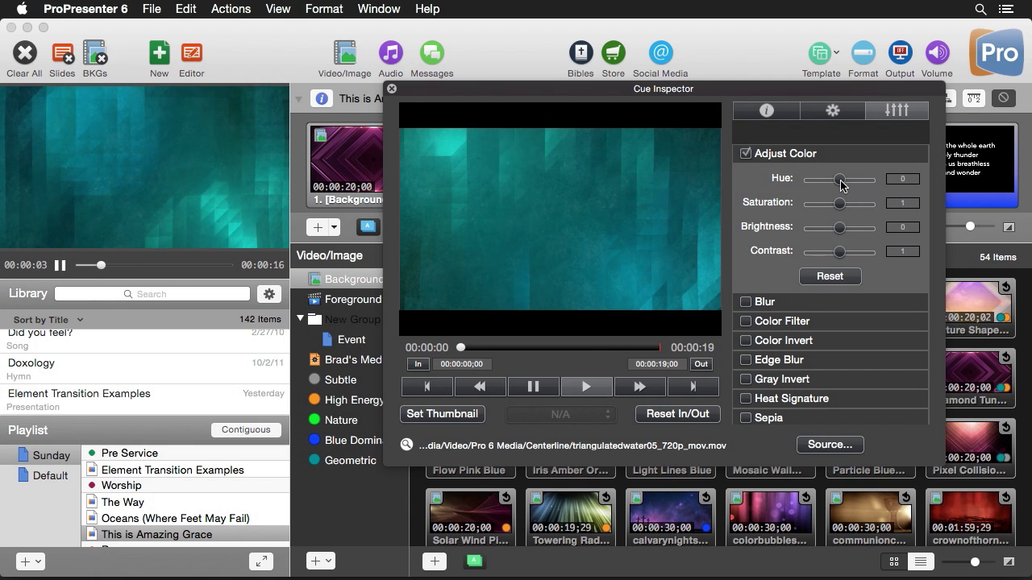
{"action": "left_click_drag", "start_coordinate": [840, 185], "coordinate": [861, 185]}
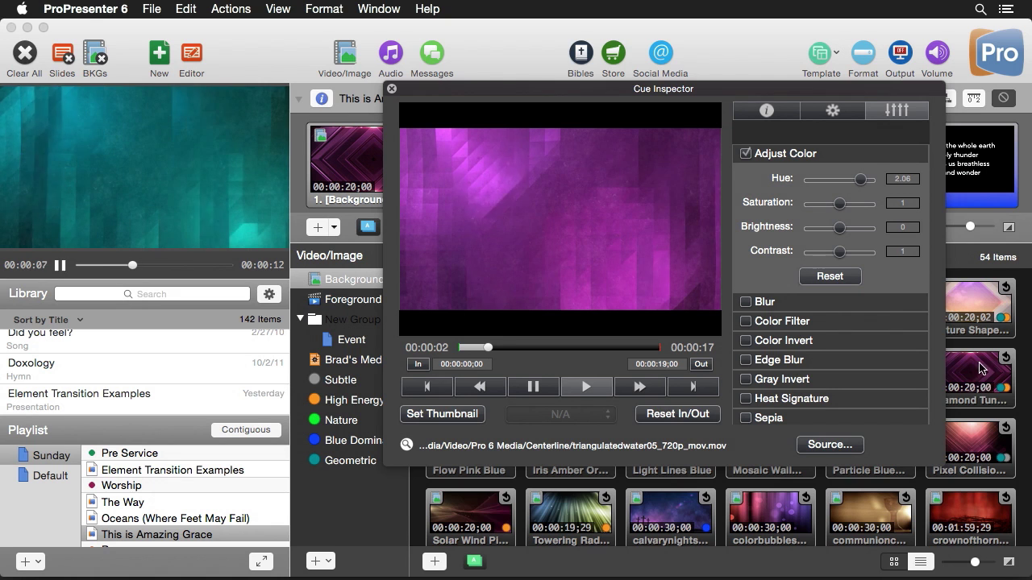
{"action": "left_click_drag", "start_coordinate": [839, 208], "coordinate": [846, 206]}
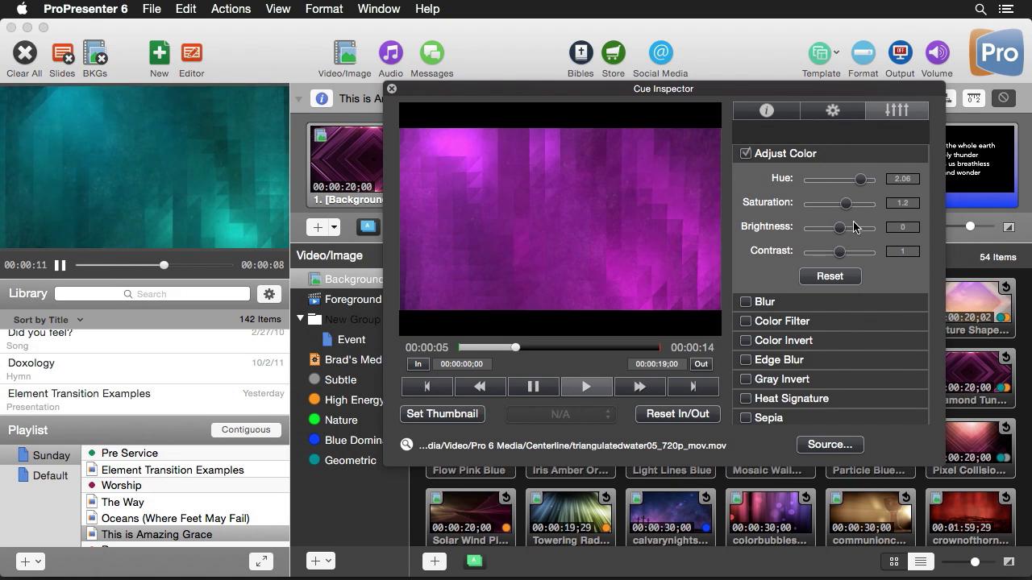
{"action": "left_click", "coordinate": [770, 302]}
{"action": "mouse_move", "coordinate": [843, 328]}
{"action": "left_mouse_down"}
{"action": "mouse_move", "coordinate": [815, 329]}
{"action": "mouse_move", "coordinate": [860, 331]}
{"action": "mouse_move", "coordinate": [834, 330]}
{"action": "left_mouse_up"}
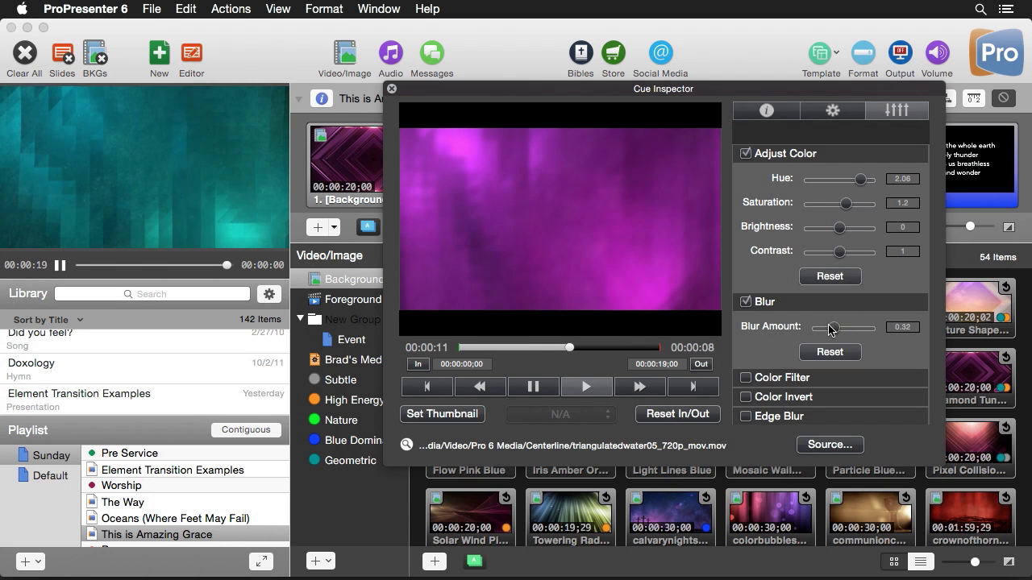
{"action": "scroll", "coordinate": [768, 319], "scroll_direction": "down", "scroll_amount": 3}
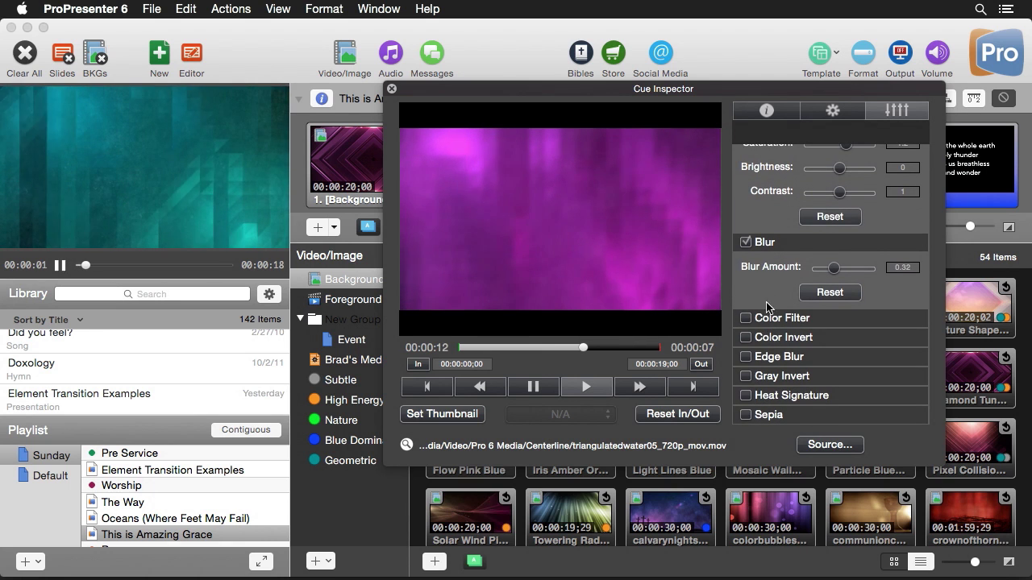
{"action": "scroll", "coordinate": [772, 321], "scroll_direction": "up", "scroll_amount": 3}
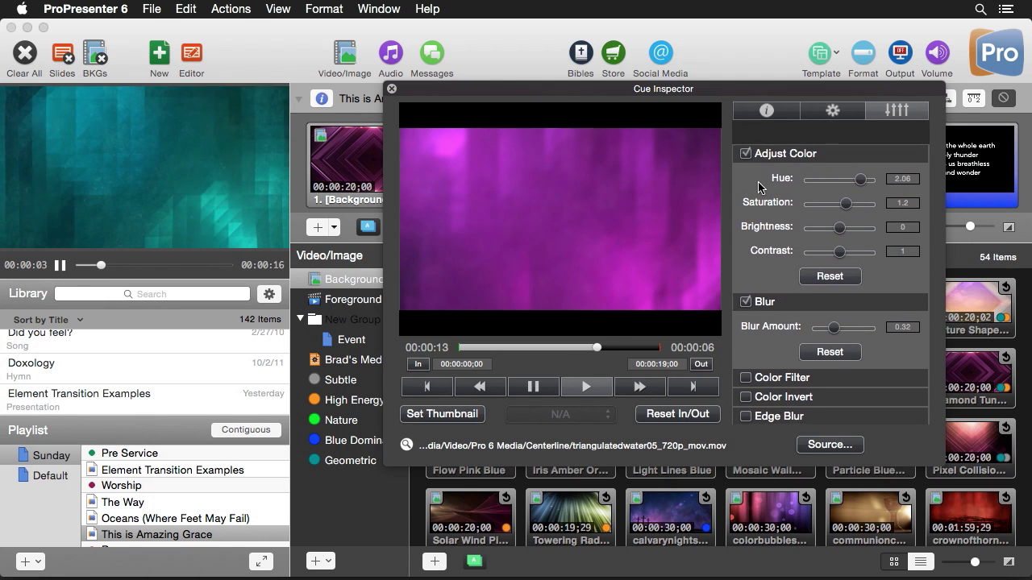
Step: Replace Adjust Color with a Magenta Color Filter, briefly testing Color Invert
{"action": "left_click", "coordinate": [772, 156]}
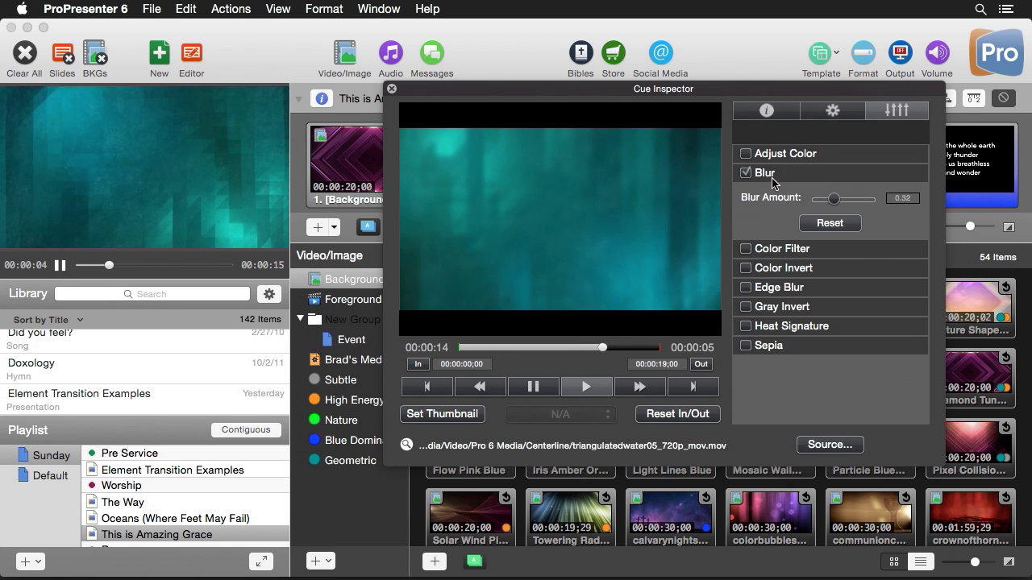
{"action": "left_click", "coordinate": [772, 249]}
{"action": "left_click", "coordinate": [816, 273]}
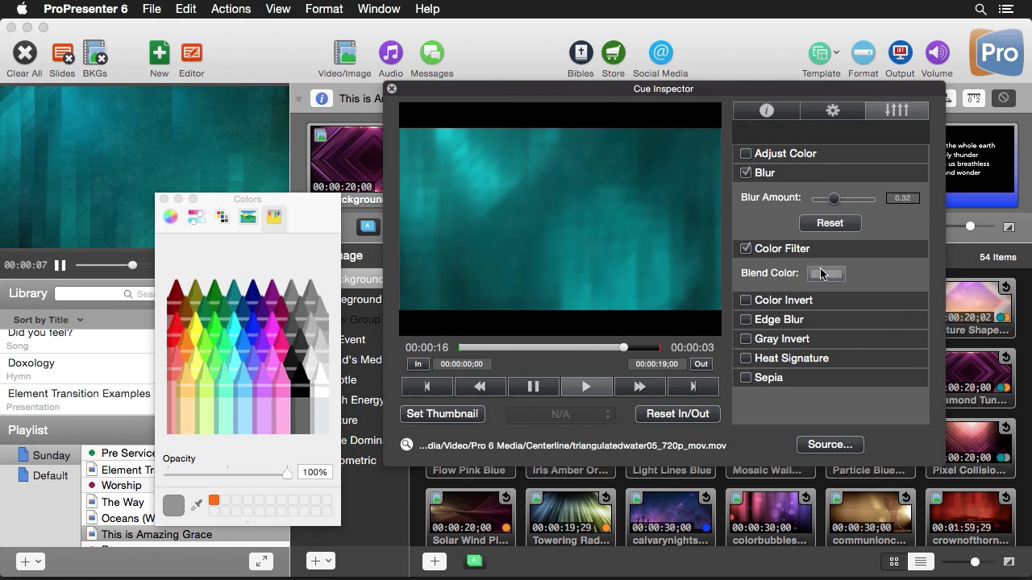
{"action": "left_click", "coordinate": [285, 348]}
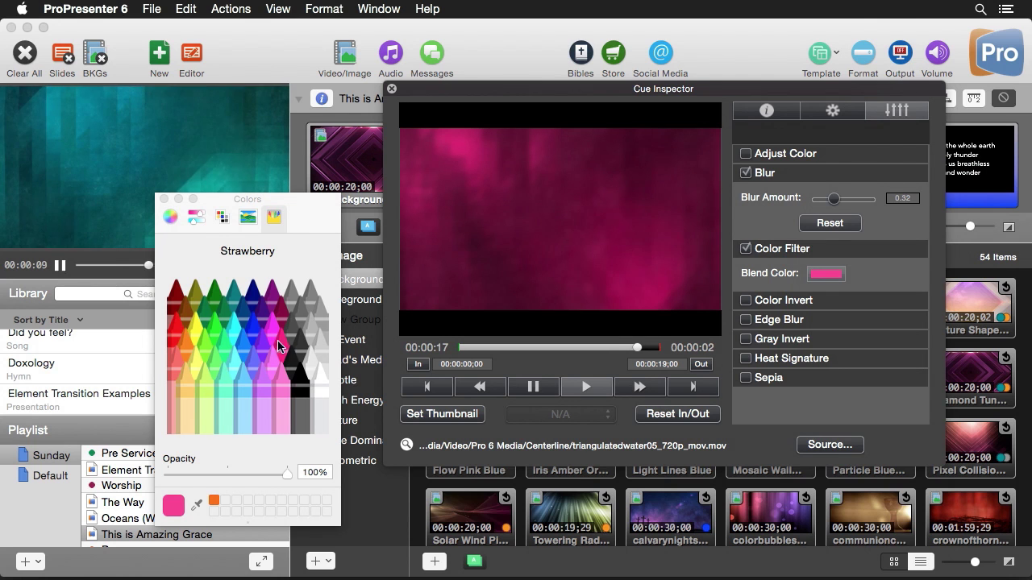
{"action": "left_click", "coordinate": [277, 326]}
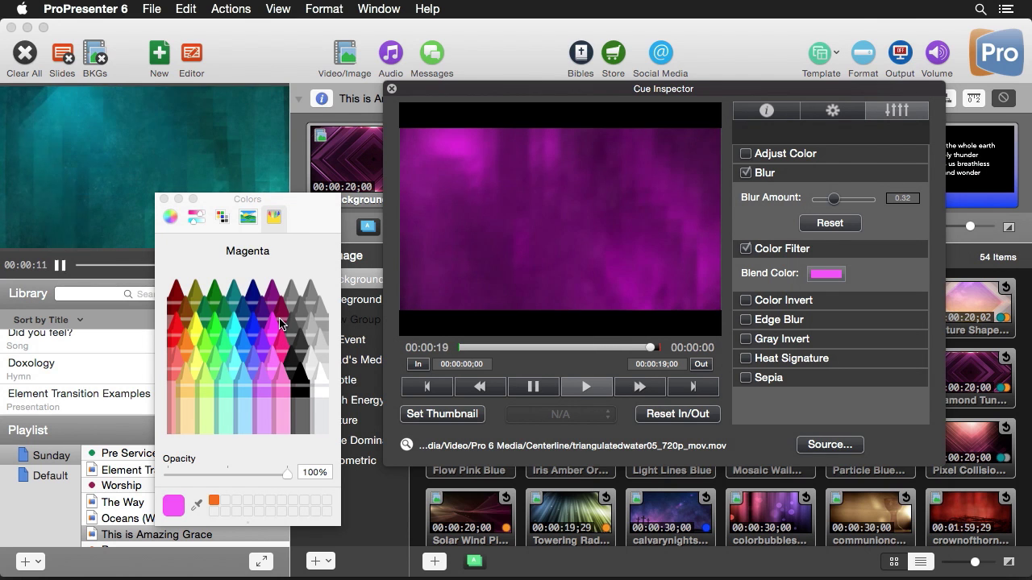
{"action": "left_click", "coordinate": [164, 199]}
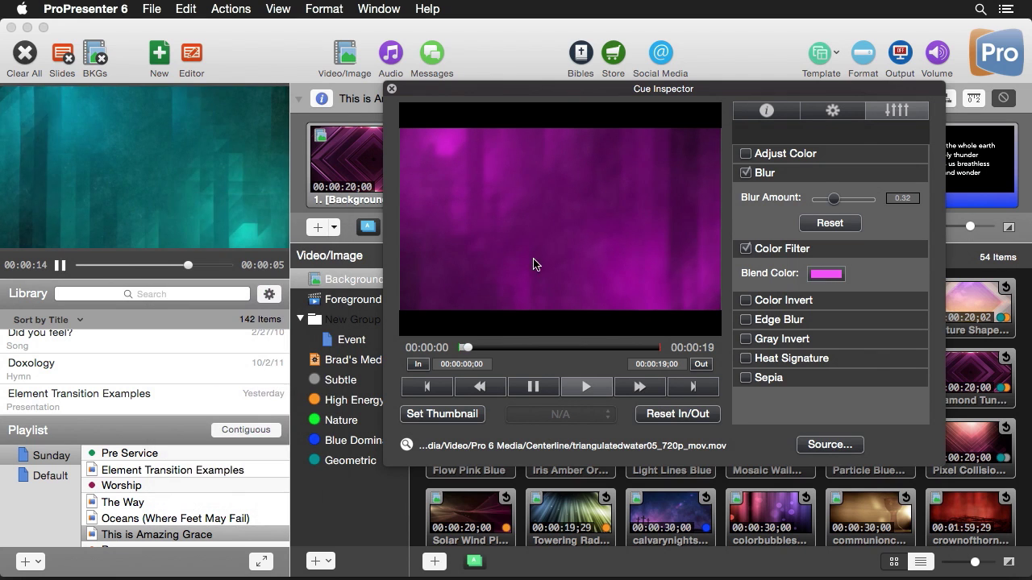
{"action": "left_click", "coordinate": [810, 303]}
{"action": "left_click", "coordinate": [810, 302]}
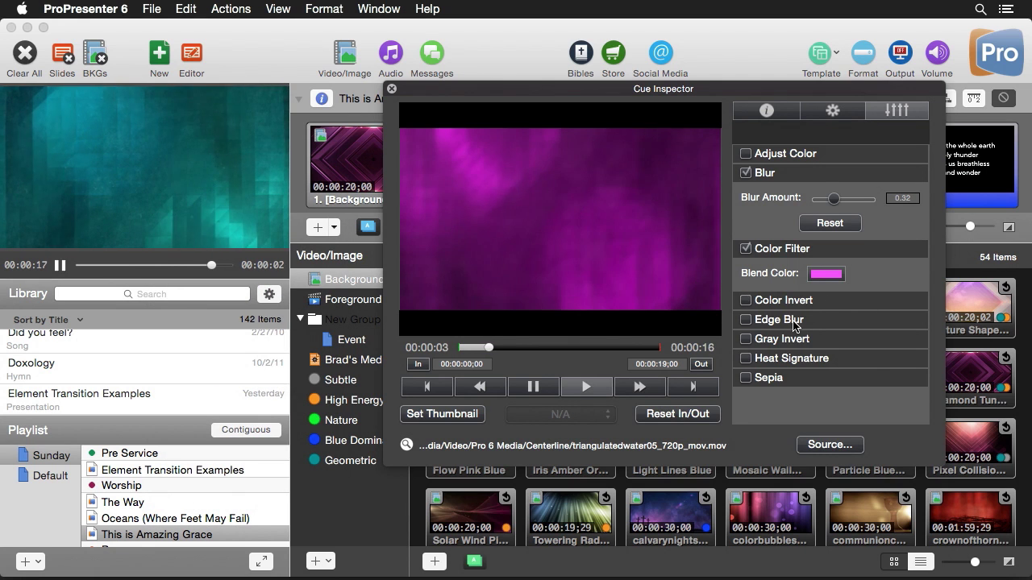
Step: Enable Edge Blur, turn off plain Blur, and tune the edge blur radius
{"action": "left_click", "coordinate": [794, 322]}
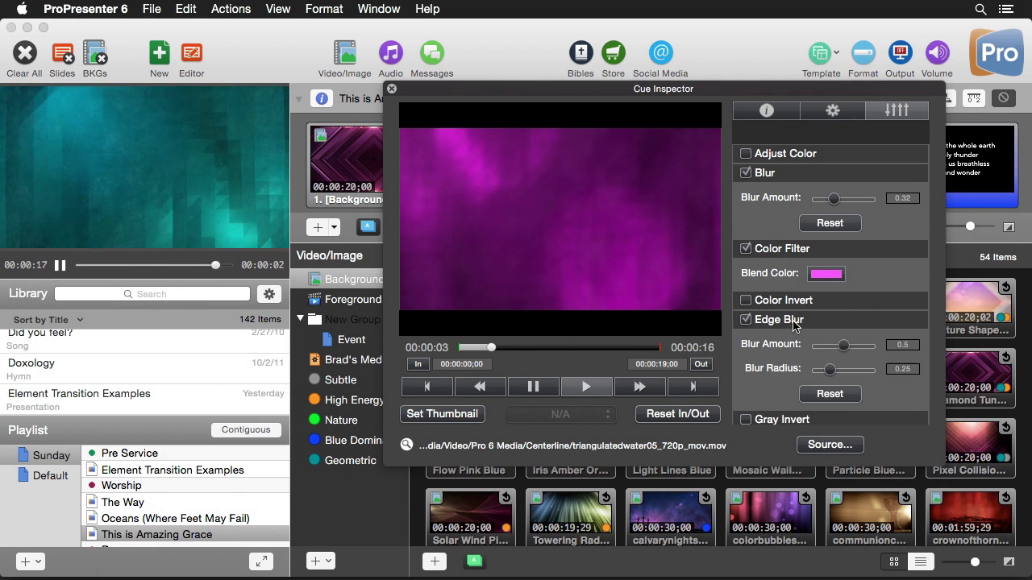
{"action": "left_click", "coordinate": [763, 173]}
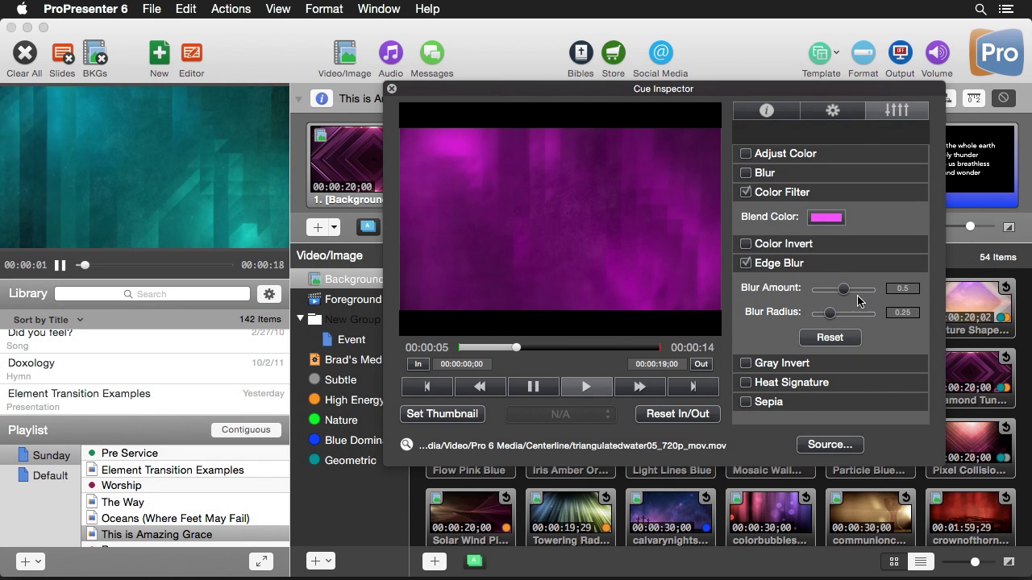
{"action": "left_click_drag", "start_coordinate": [830, 317], "coordinate": [867, 288]}
{"action": "mouse_move", "coordinate": [822, 316]}
{"action": "left_mouse_down"}
{"action": "mouse_move", "coordinate": [887, 315]}
{"action": "mouse_move", "coordinate": [796, 321]}
{"action": "mouse_move", "coordinate": [874, 318]}
{"action": "mouse_move", "coordinate": [812, 320]}
{"action": "mouse_move", "coordinate": [836, 320]}
{"action": "mouse_move", "coordinate": [829, 315]}
{"action": "left_mouse_up"}
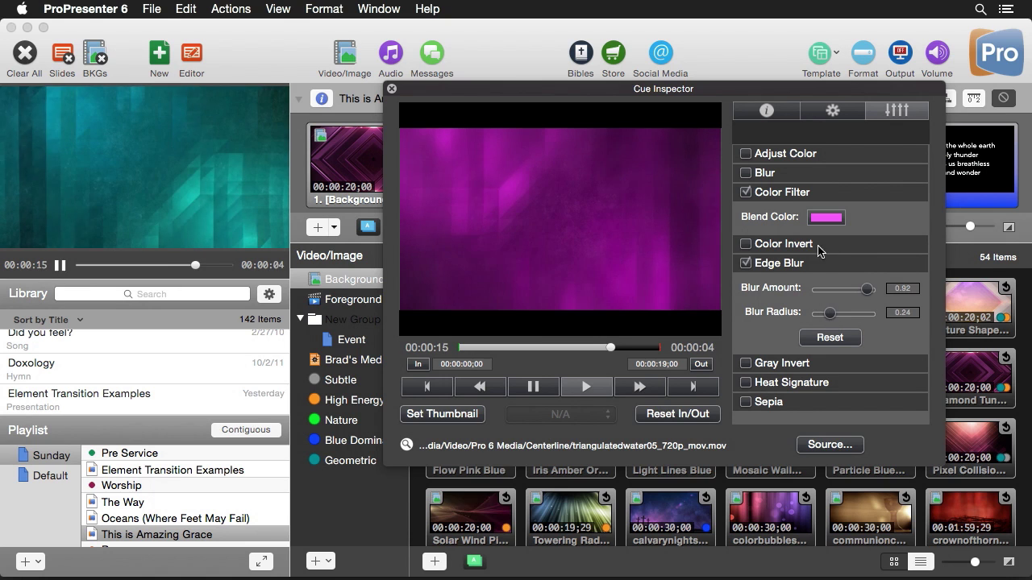
Step: Test Gray Invert, Heat Signature and Sepia, then re-enable Blur at about 0.41
{"action": "left_click", "coordinate": [778, 366]}
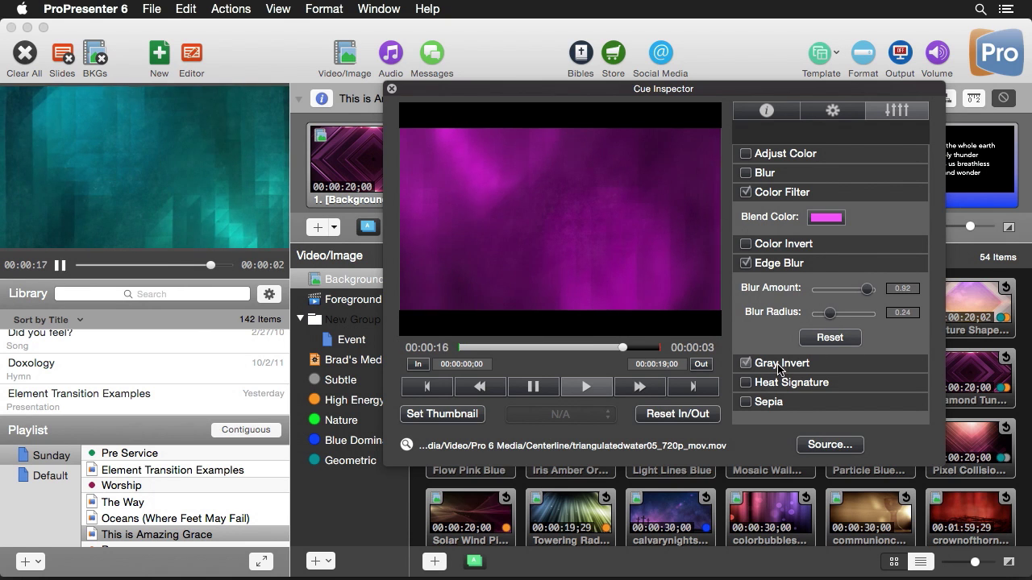
{"action": "left_click", "coordinate": [778, 364]}
{"action": "left_click", "coordinate": [780, 384]}
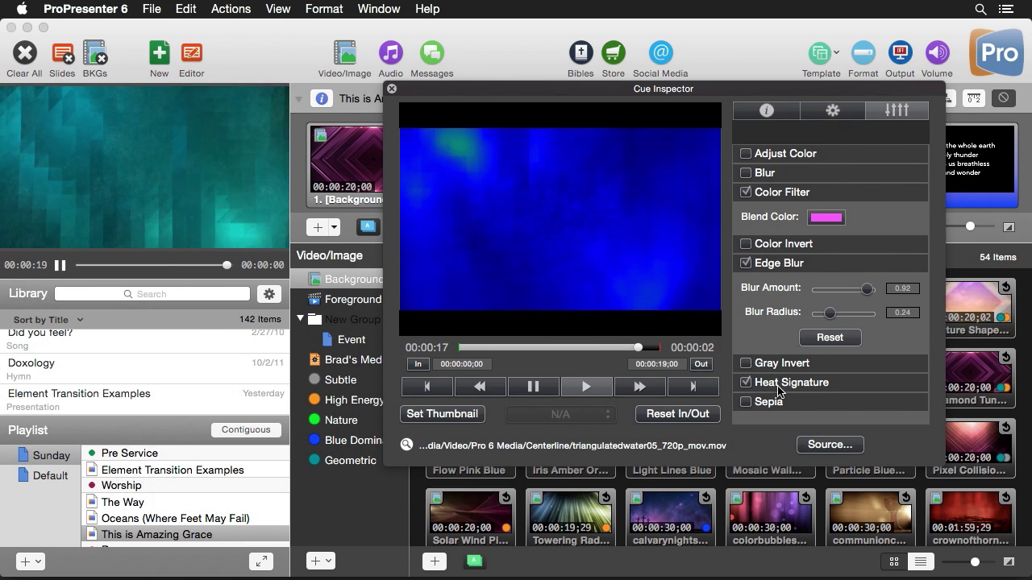
{"action": "left_click", "coordinate": [781, 386]}
{"action": "left_click", "coordinate": [769, 403]}
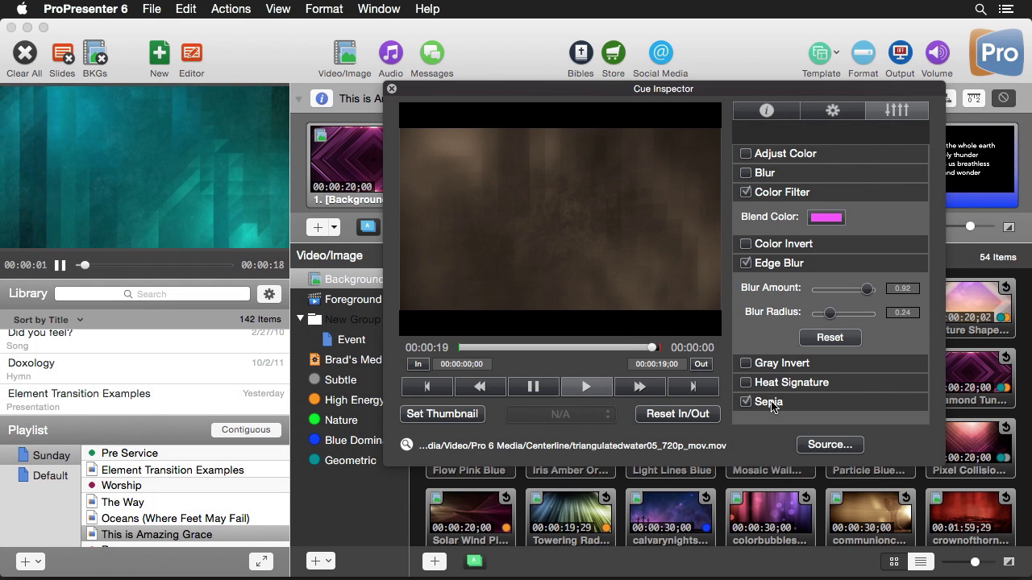
{"action": "left_click", "coordinate": [770, 403]}
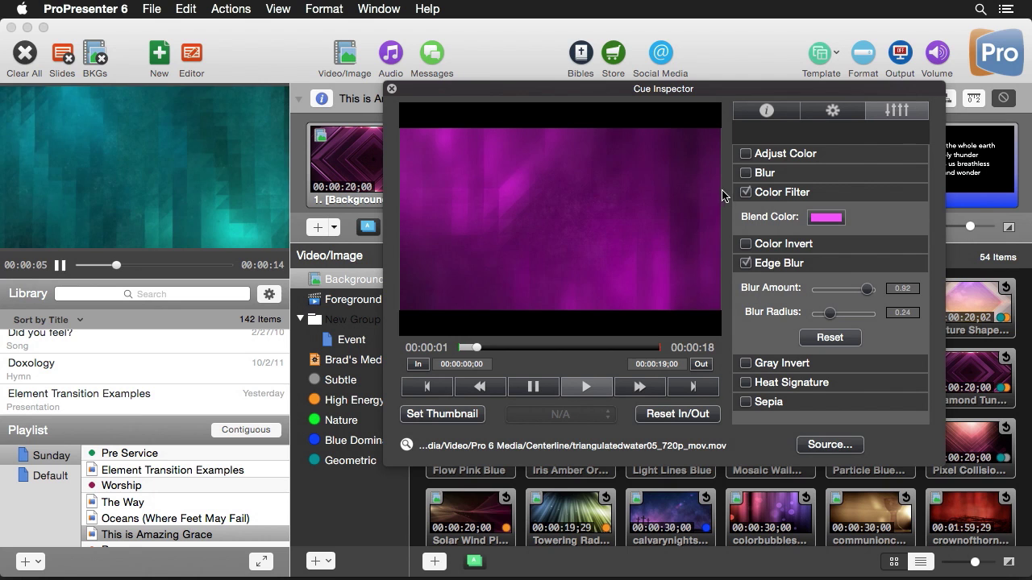
{"action": "left_click", "coordinate": [769, 173]}
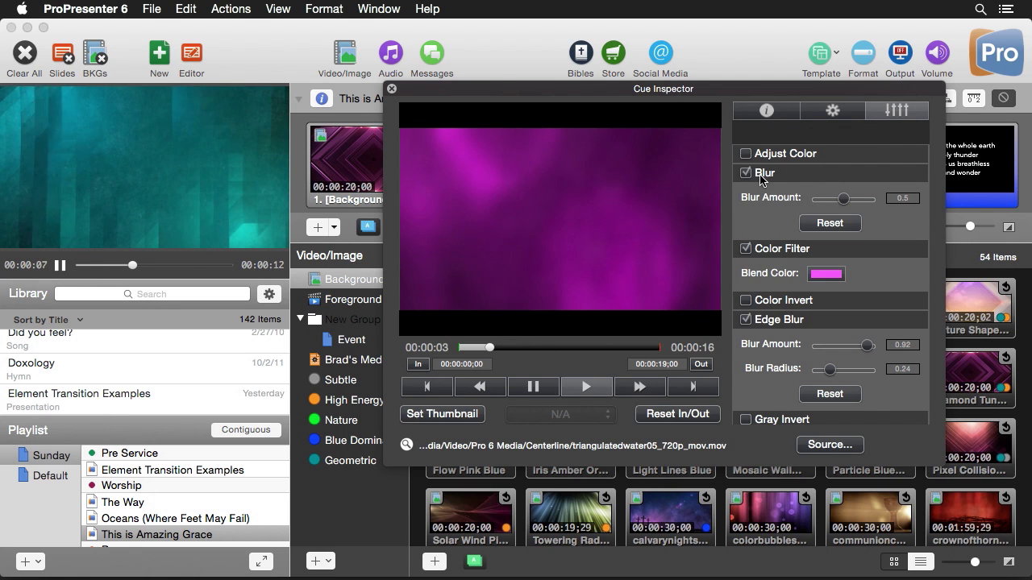
{"action": "mouse_move", "coordinate": [844, 199]}
{"action": "left_mouse_down"}
{"action": "mouse_move", "coordinate": [783, 204]}
{"action": "mouse_move", "coordinate": [839, 202]}
{"action": "left_mouse_up"}
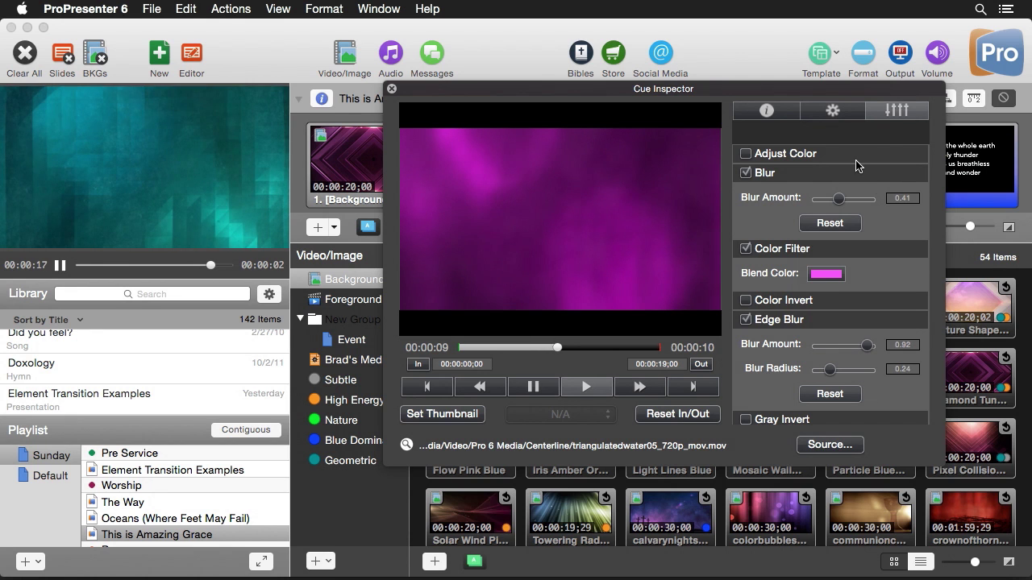
Step: Set the magenta triangulated clip as Verse 1's background, preview both slides, then clear output
{"action": "left_click", "coordinate": [390, 88]}
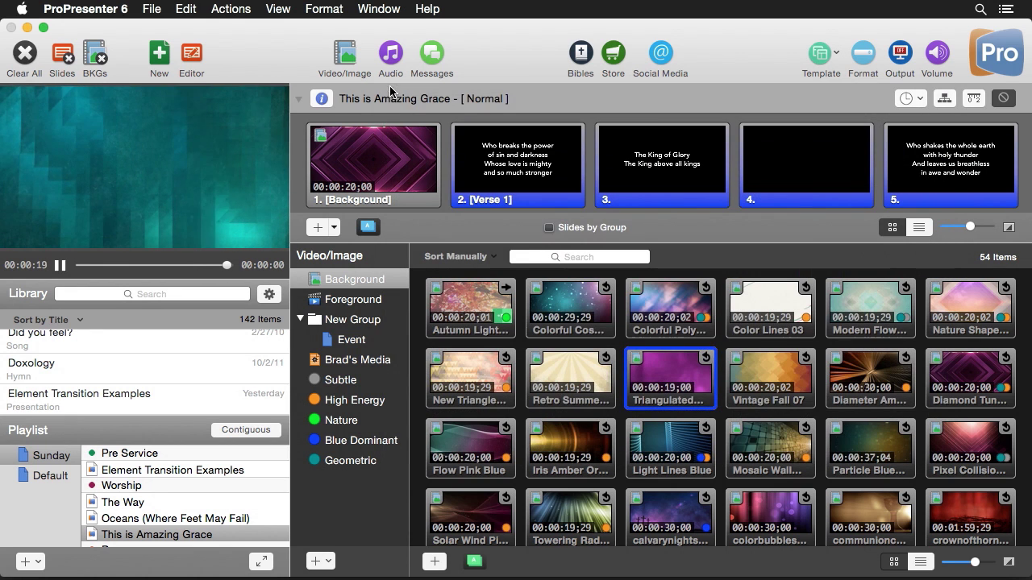
{"action": "left_click_drag", "start_coordinate": [673, 391], "coordinate": [529, 167]}
{"action": "left_click", "coordinate": [404, 147]}
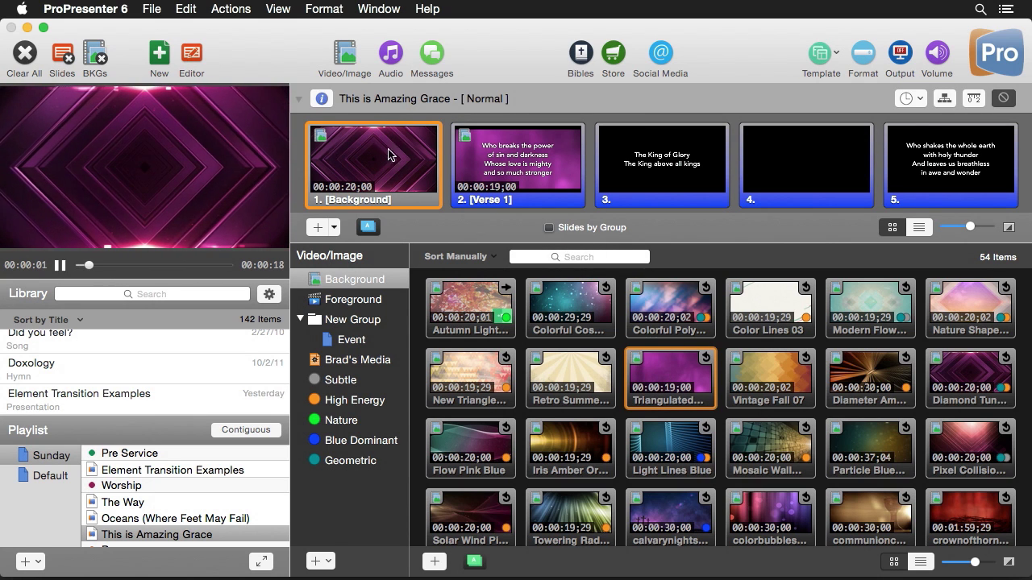
{"action": "left_click", "coordinate": [530, 159]}
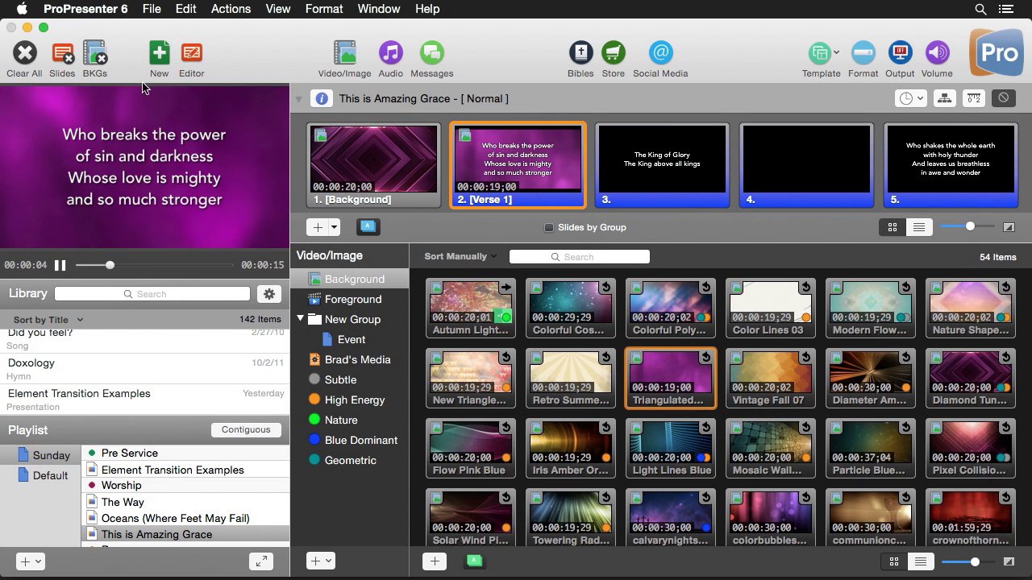
{"action": "left_click", "coordinate": [25, 54]}
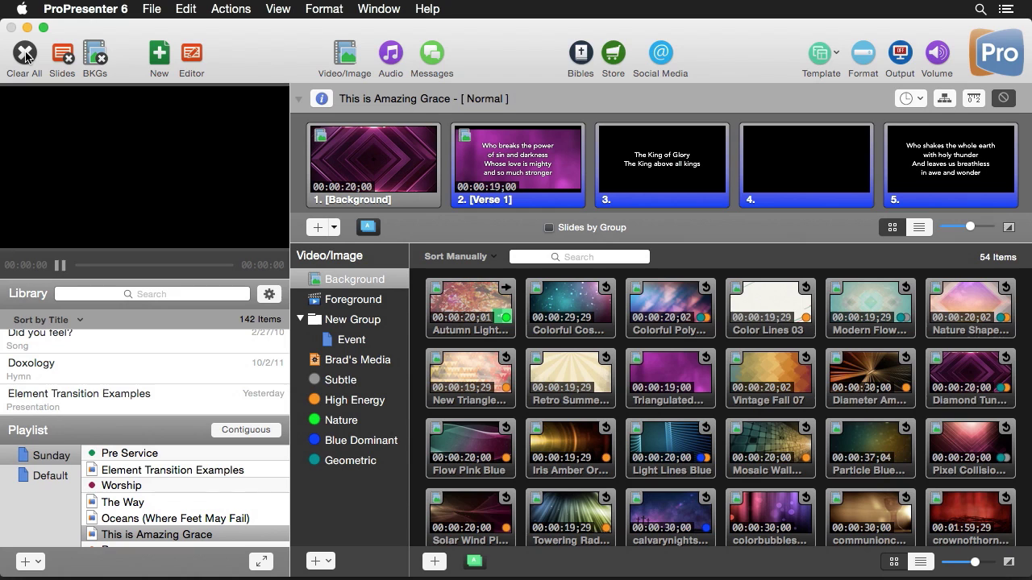
Step: Copy the Triangulated Water 05 clip and paste a duplicate into the bin
{"action": "right_click", "coordinate": [674, 382]}
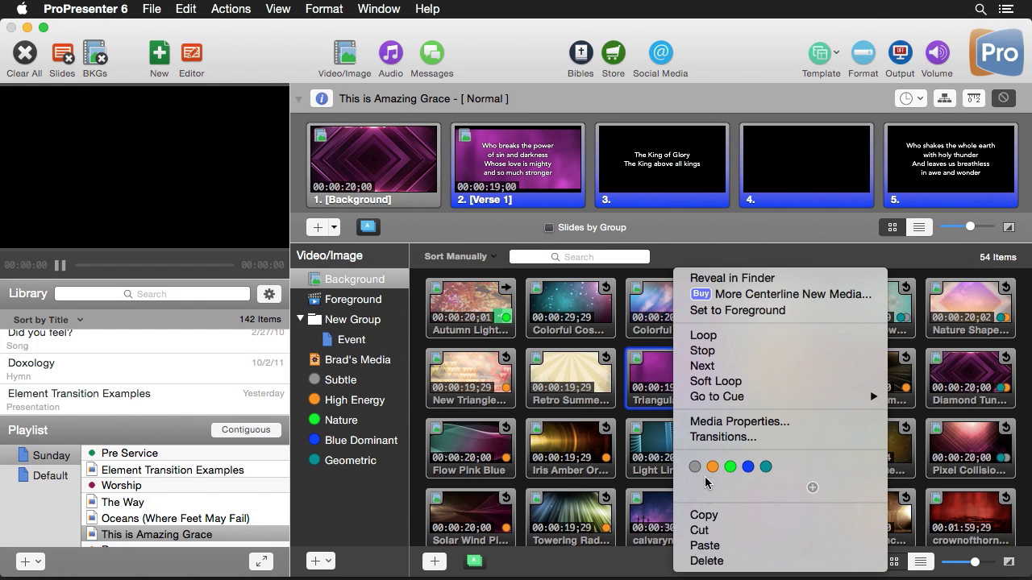
{"action": "left_click", "coordinate": [701, 515]}
{"action": "right_click", "coordinate": [698, 379]}
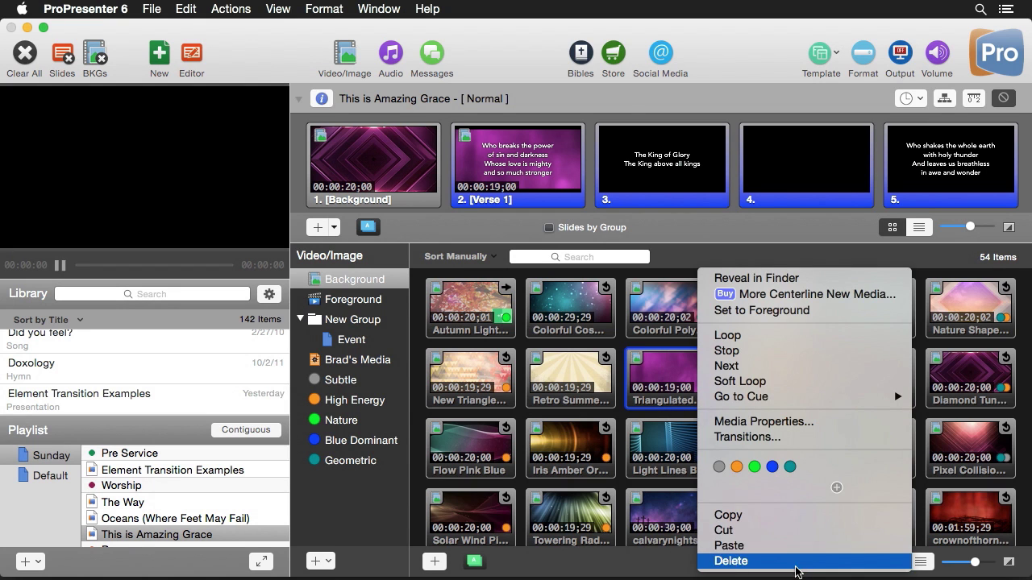
{"action": "left_click", "coordinate": [776, 548]}
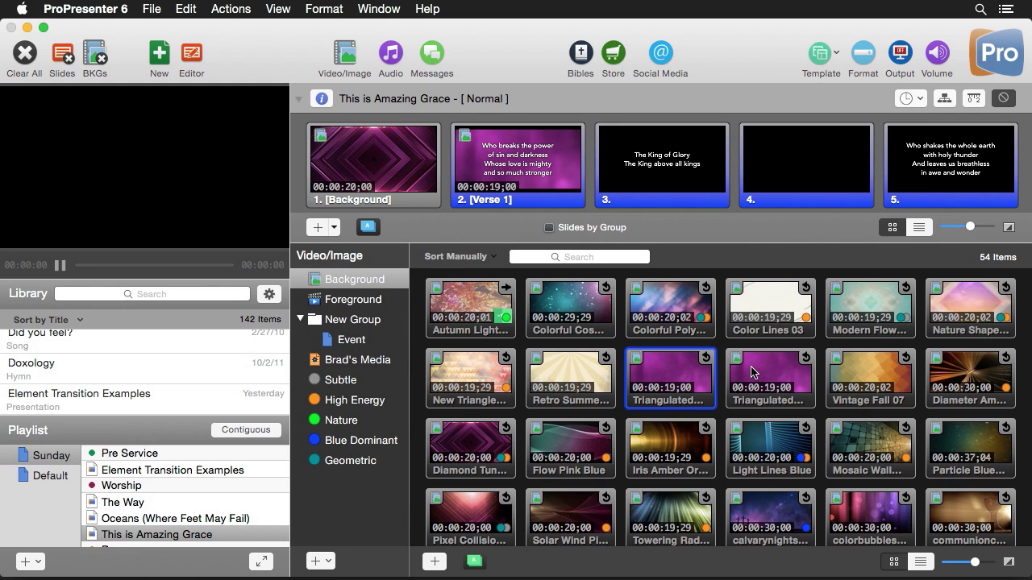
Step: In the duplicate's media properties, turn off Blur, Color Filter and Edge Blur
{"action": "right_click", "coordinate": [770, 375]}
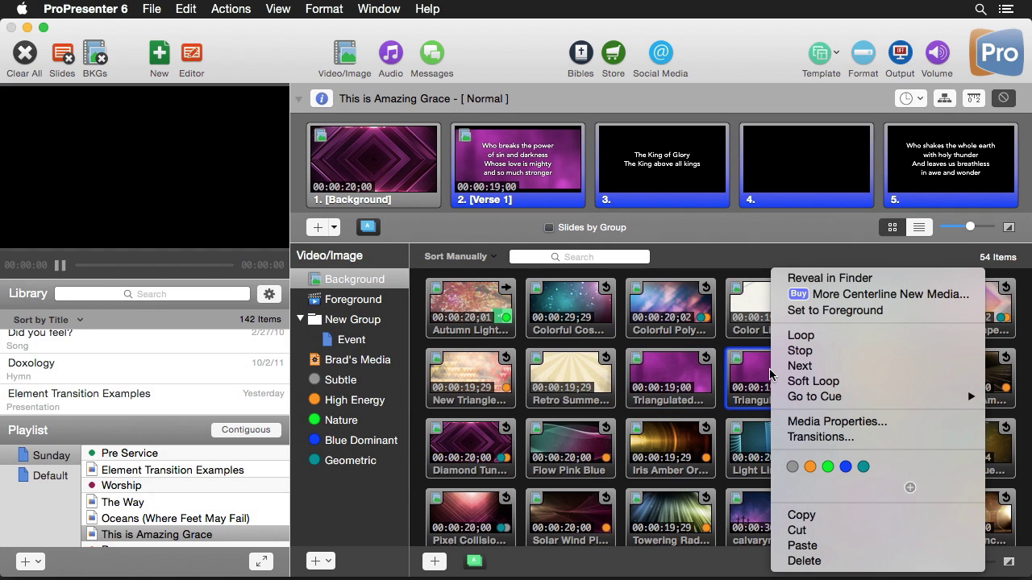
{"action": "left_click", "coordinate": [822, 429]}
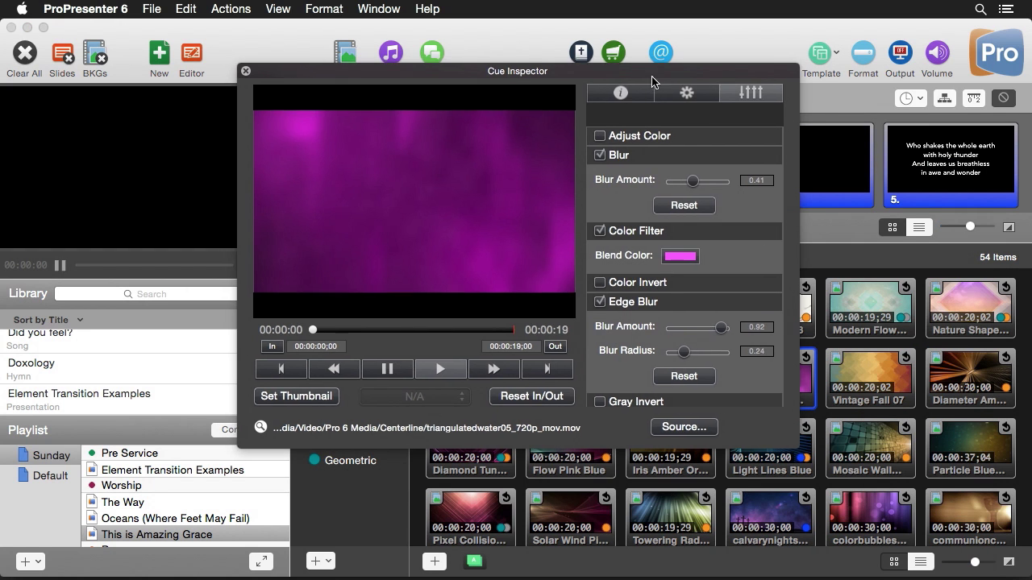
{"action": "left_click_drag", "start_coordinate": [645, 74], "coordinate": [726, 92]}
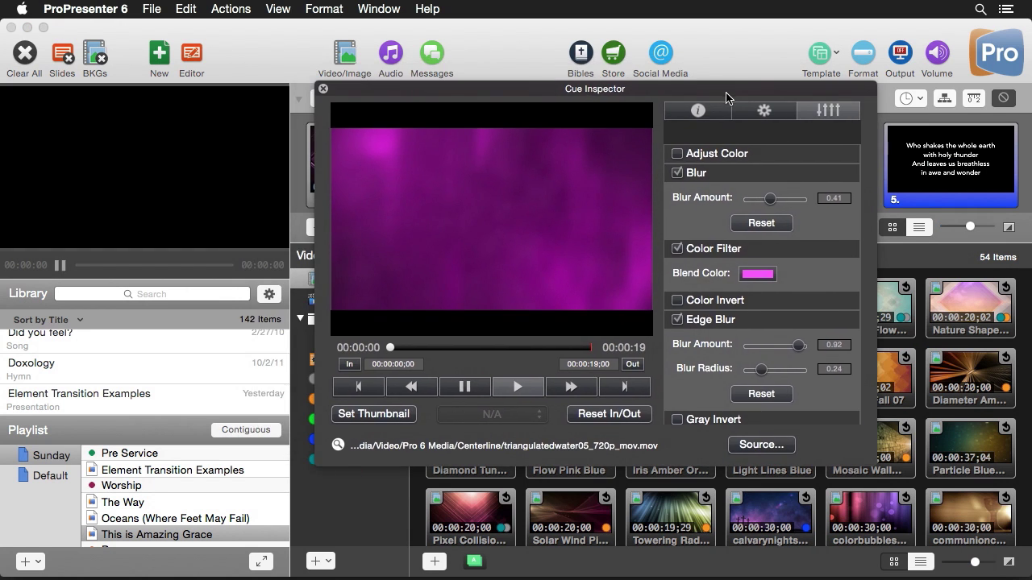
{"action": "left_click", "coordinate": [698, 174]}
{"action": "left_click", "coordinate": [707, 194]}
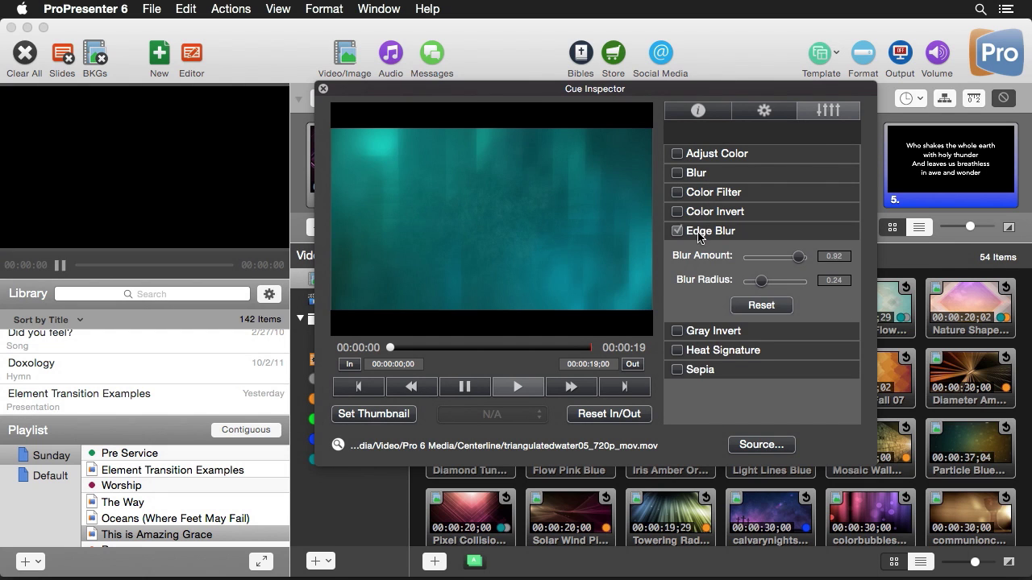
{"action": "left_click", "coordinate": [698, 234]}
Step: Remove both flips, reset the play rate to 100%, and close the properties
{"action": "left_click", "coordinate": [765, 111]}
{"action": "left_click", "coordinate": [681, 179]}
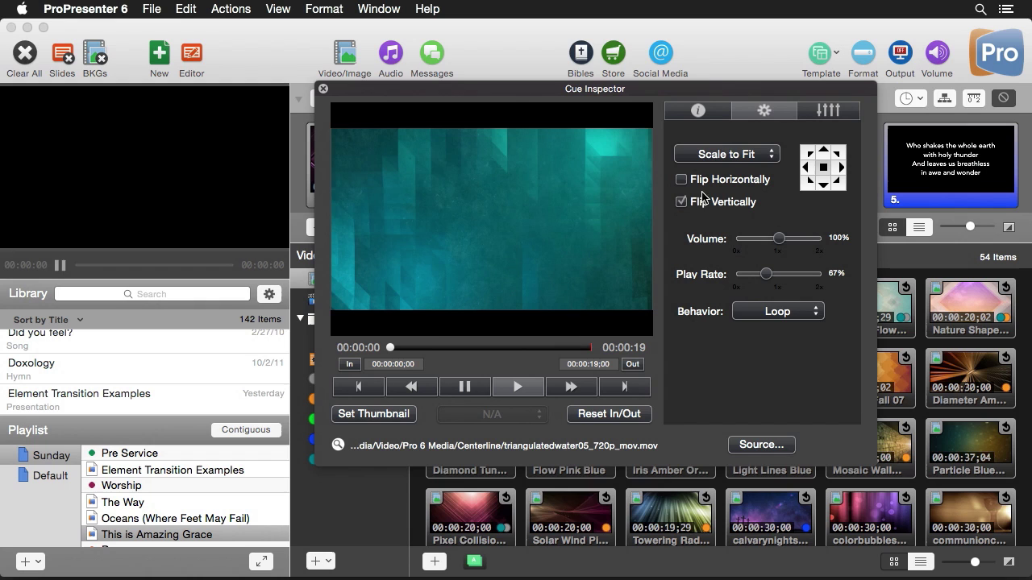
{"action": "left_click", "coordinate": [703, 204]}
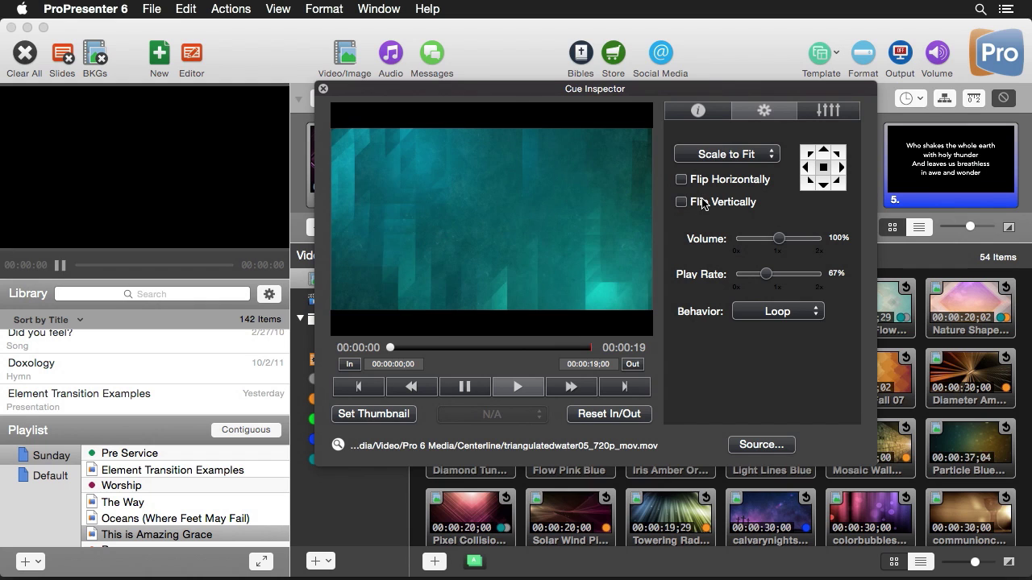
{"action": "left_click", "coordinate": [777, 289]}
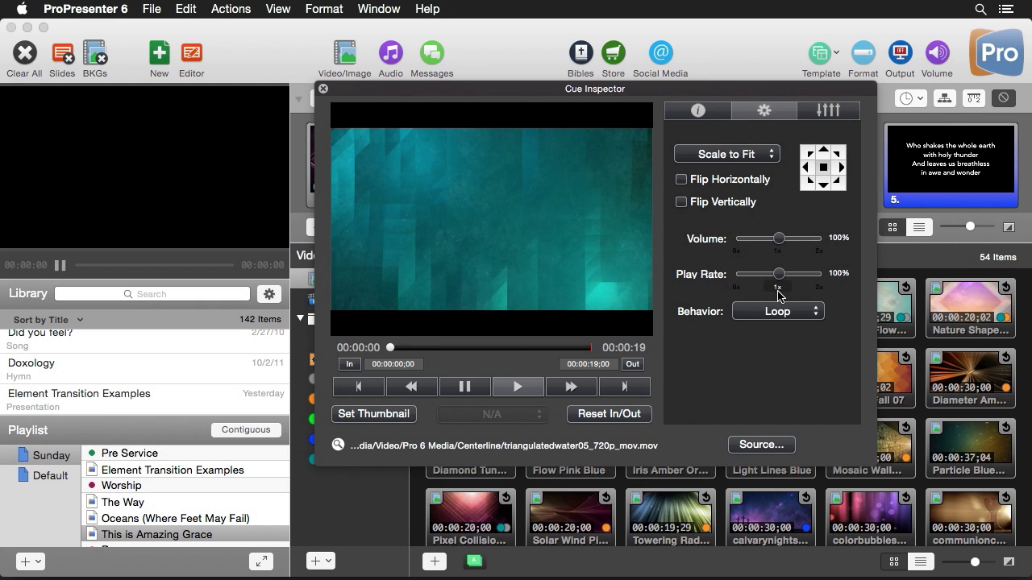
{"action": "left_click", "coordinate": [323, 90]}
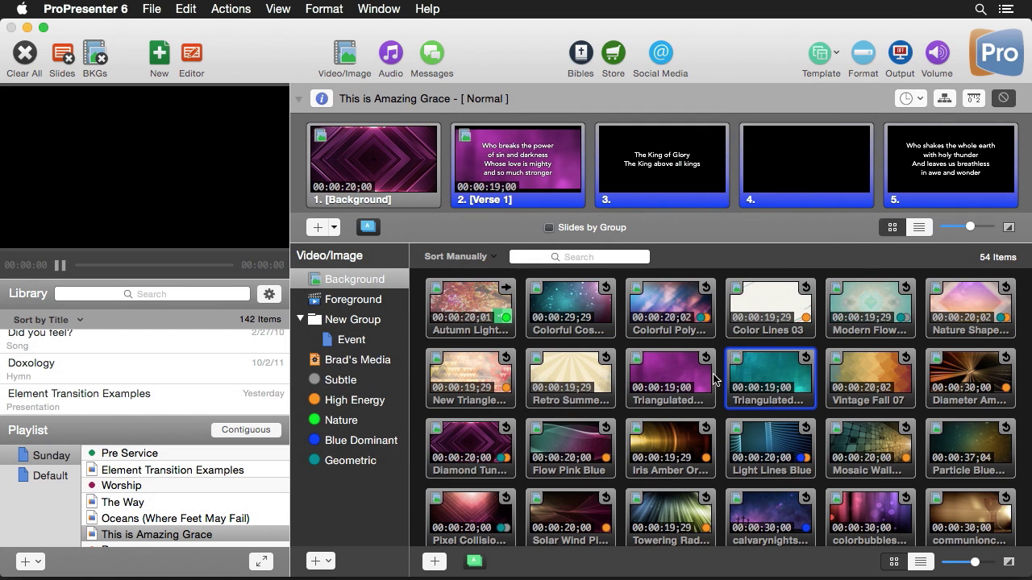
{"action": "left_click", "coordinate": [764, 377]}
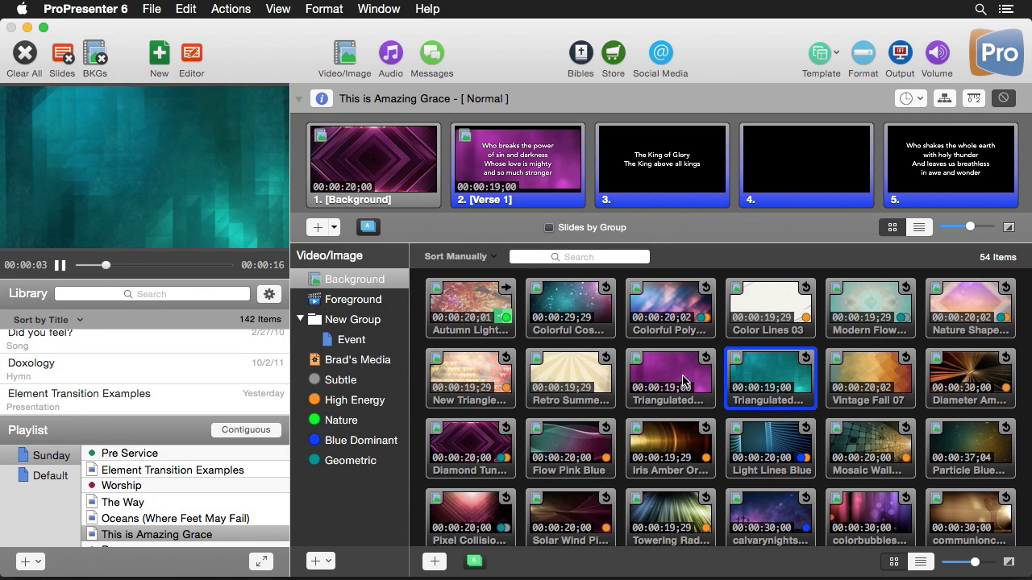
{"action": "left_click", "coordinate": [684, 380]}
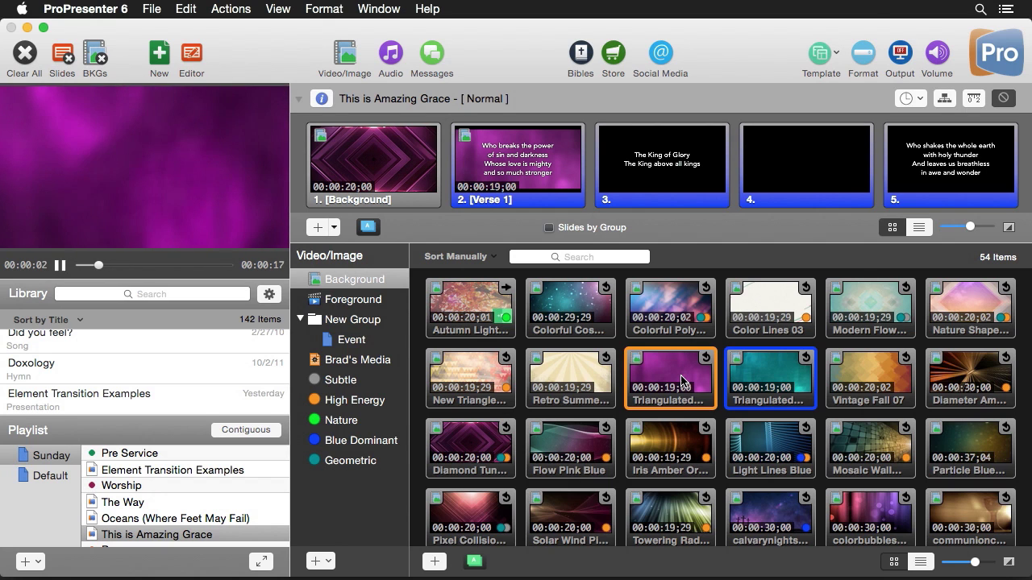
{"action": "left_click", "coordinate": [24, 55]}
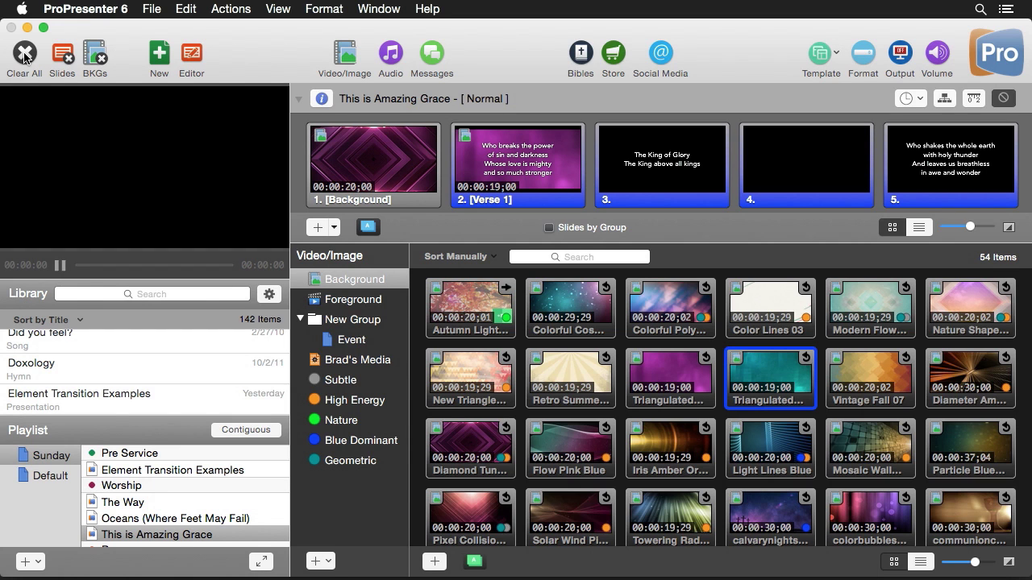
Step: Enable Adjust Color on slide 1's Diamond Tunnel video and shift its hue to green
{"action": "right_click", "coordinate": [403, 180]}
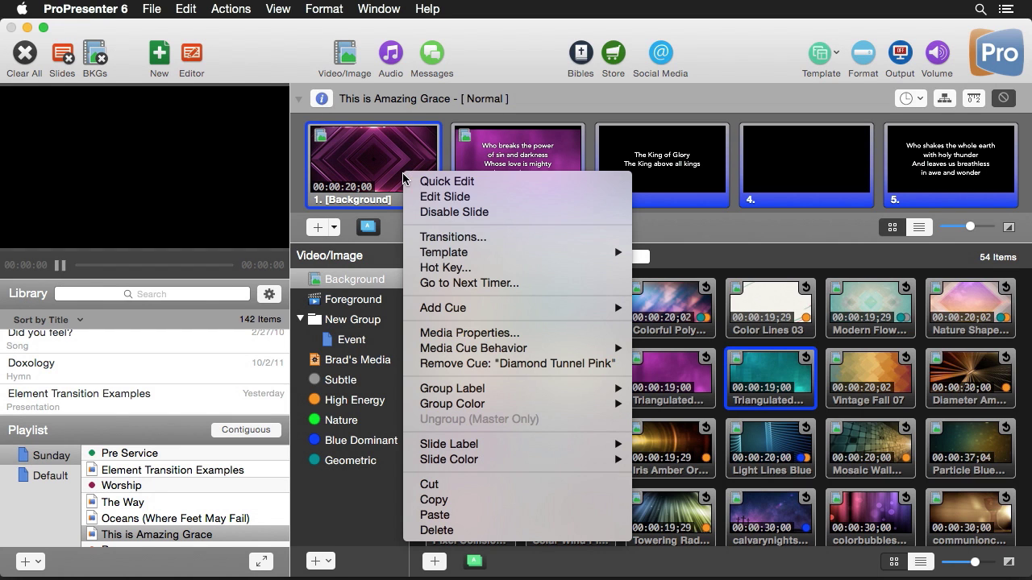
{"action": "left_click", "coordinate": [520, 333]}
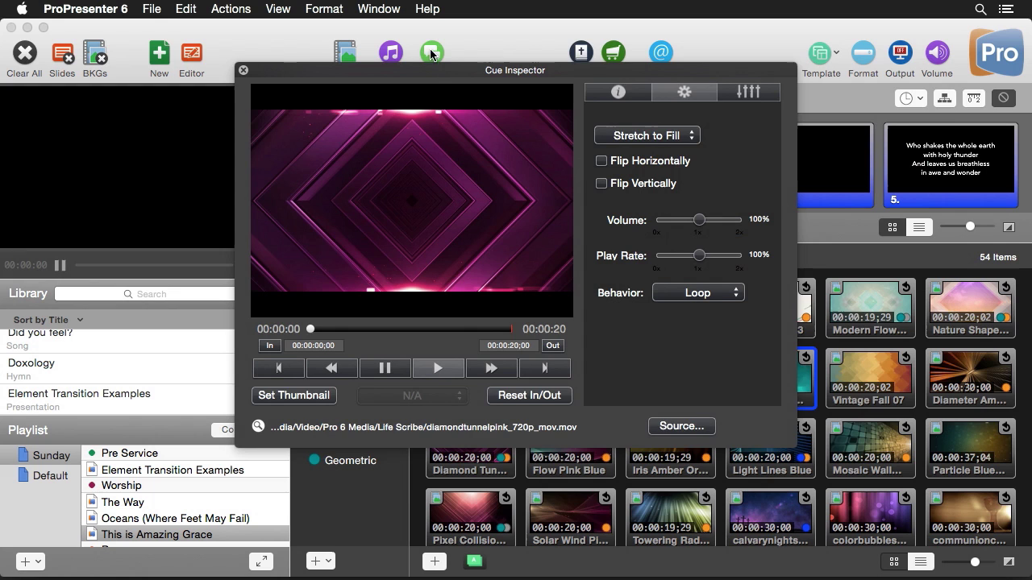
{"action": "left_click_drag", "start_coordinate": [435, 71], "coordinate": [513, 77]}
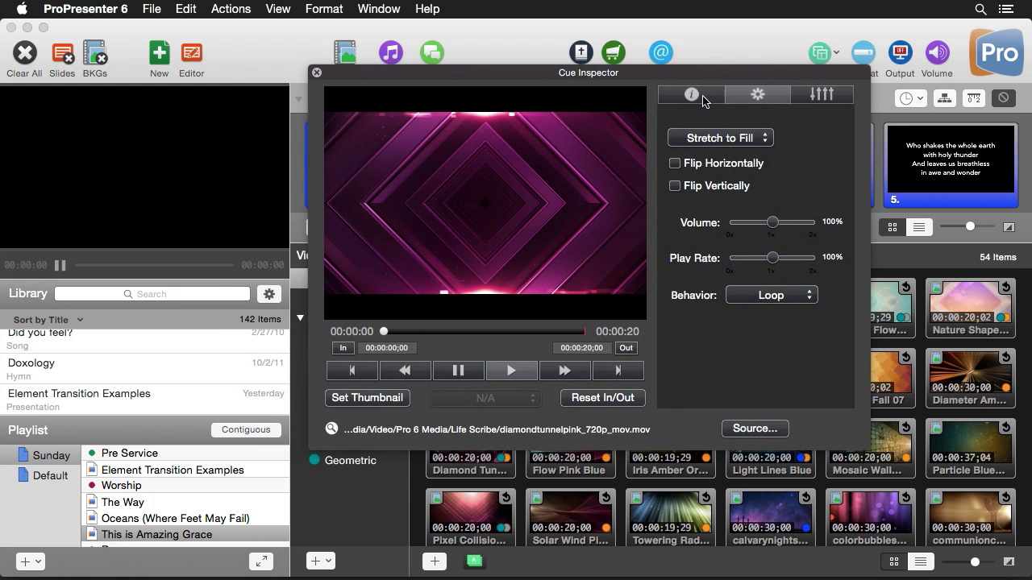
{"action": "left_click", "coordinate": [822, 95]}
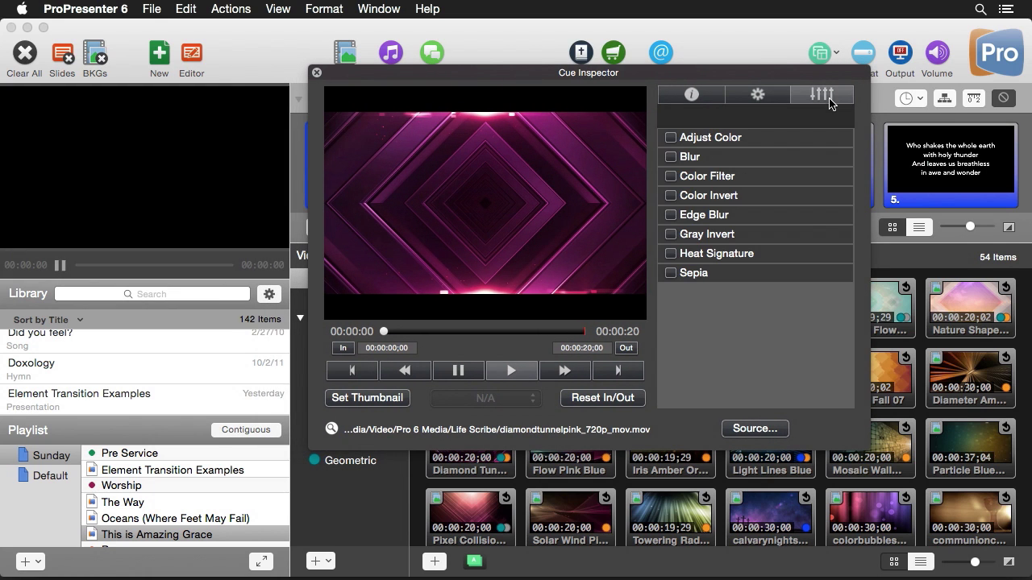
{"action": "left_click", "coordinate": [716, 140]}
{"action": "left_click_drag", "start_coordinate": [763, 168], "coordinate": [732, 166]}
{"action": "left_click", "coordinate": [316, 72]}
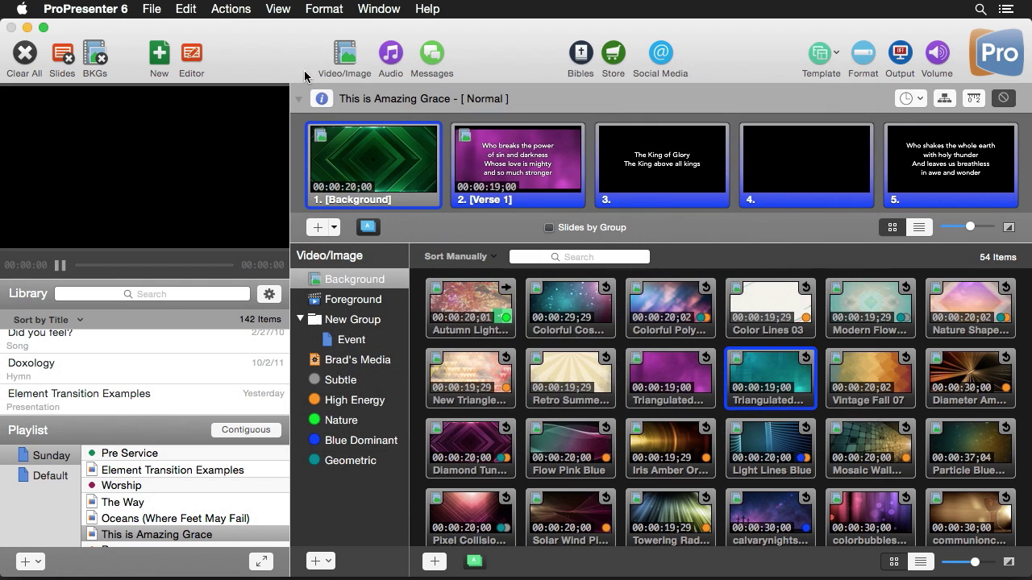
Step: Compare the green slide with the original pink Diamond Tunnel clip, then clear output
{"action": "left_click", "coordinate": [382, 158]}
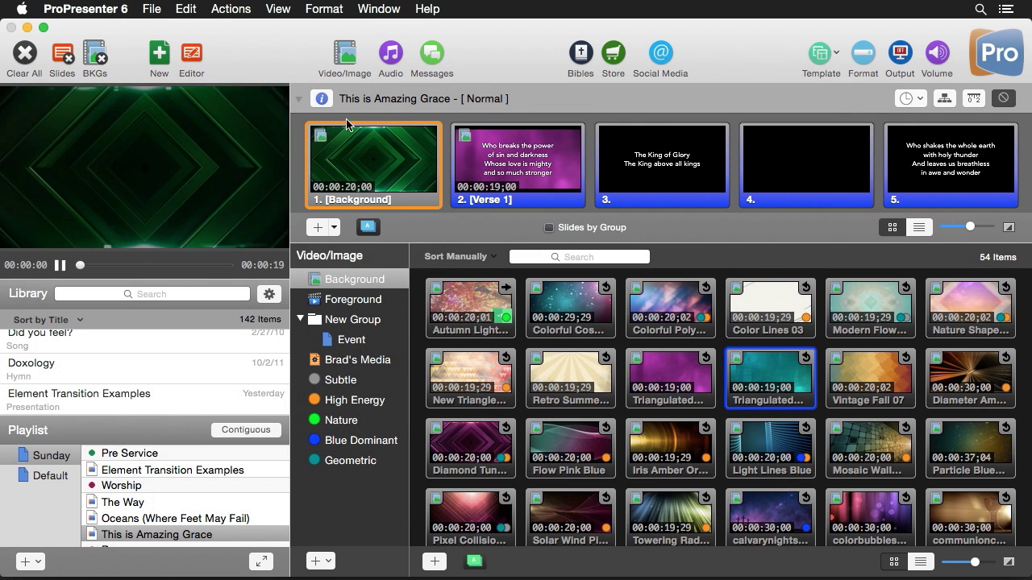
{"action": "left_click", "coordinate": [469, 449]}
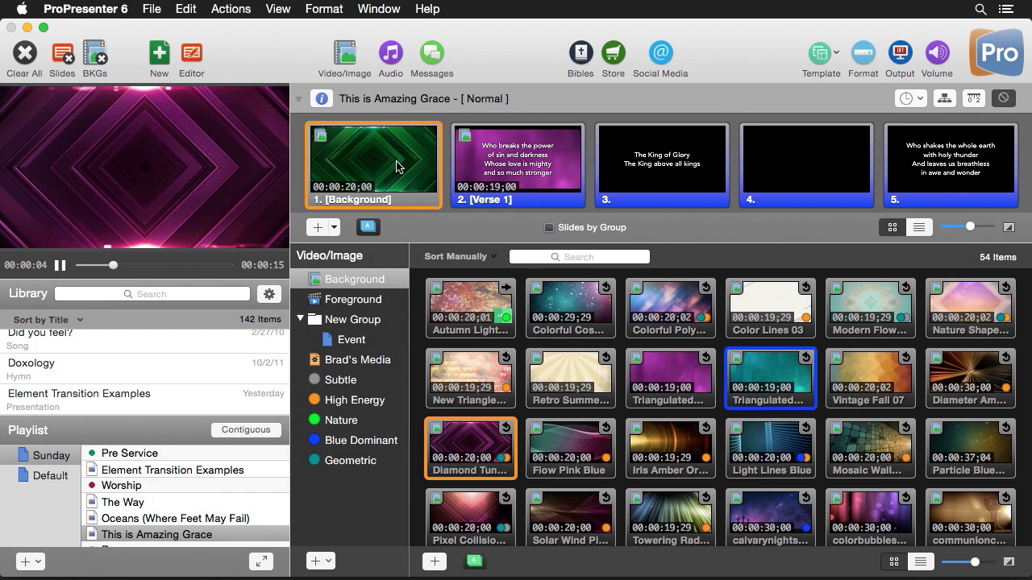
{"action": "left_click", "coordinate": [25, 54]}
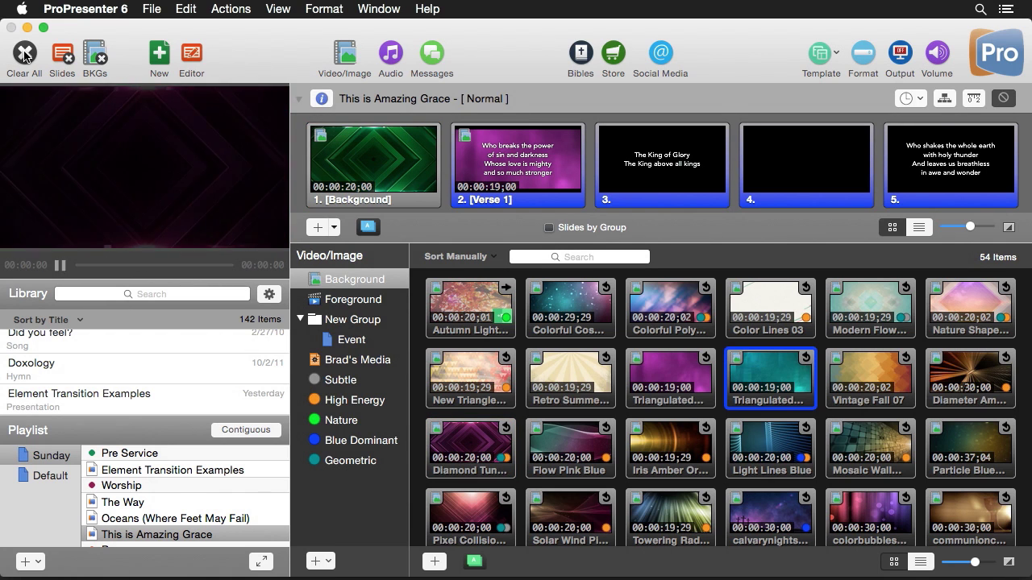